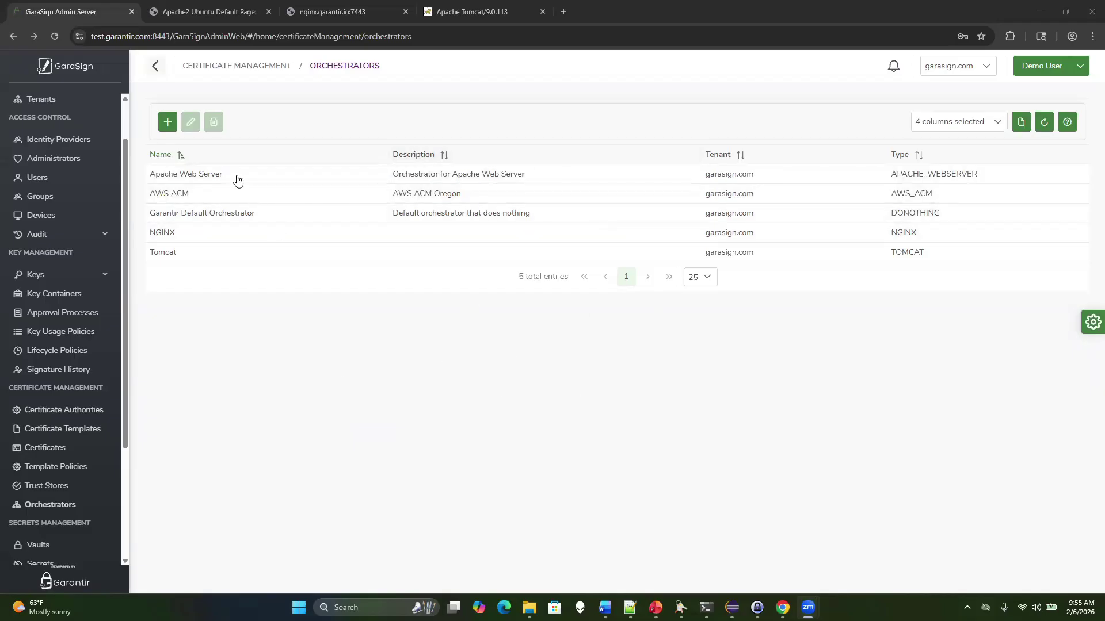
Browse the available orchestrator types in the orchestrator creation form, then return to the orchestrator list without creating one
{"action": "left_click", "coordinate": [167, 122]}
{"action": "left_click", "coordinate": [461, 171]}
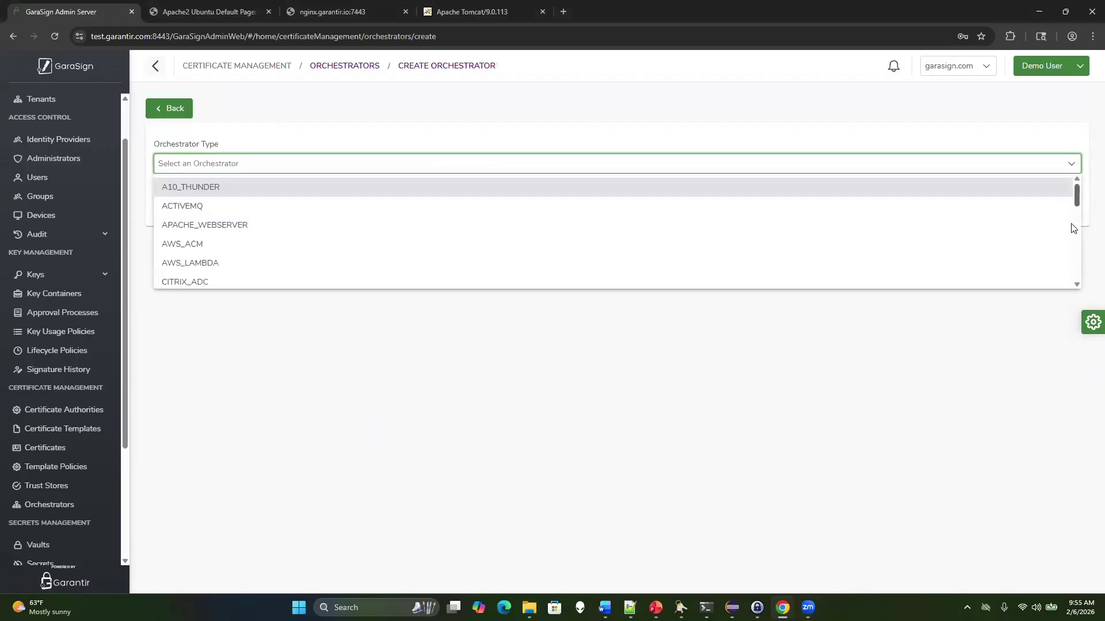
{"action": "scroll", "coordinate": [1078, 224], "scroll_direction": "down", "scroll_amount": 7}
{"action": "left_click", "coordinate": [919, 391]}
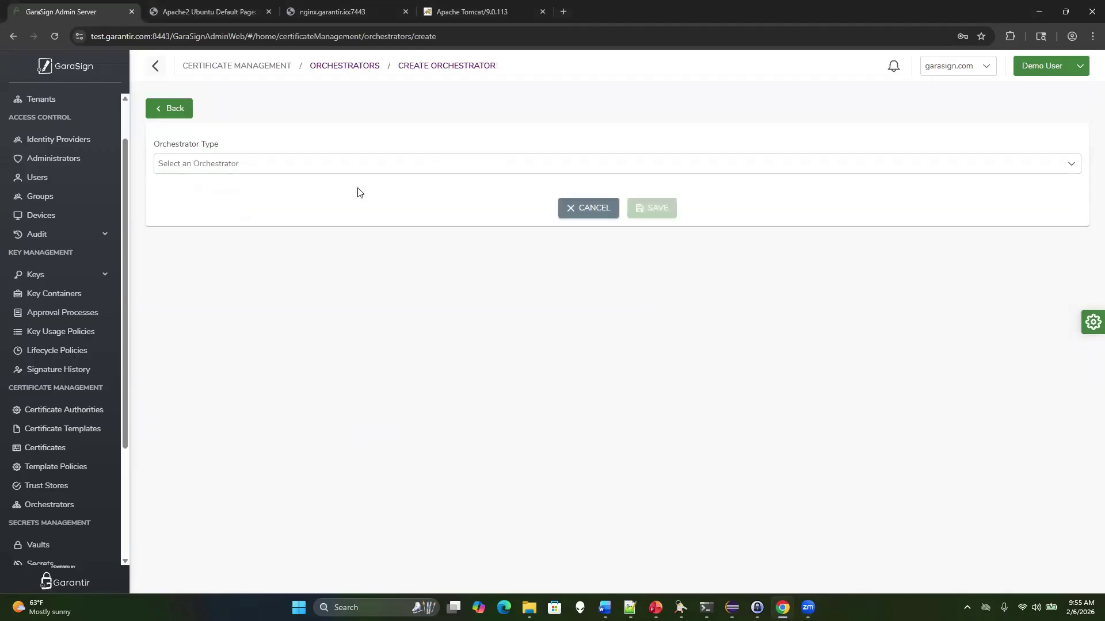
{"action": "left_click", "coordinate": [171, 107]}
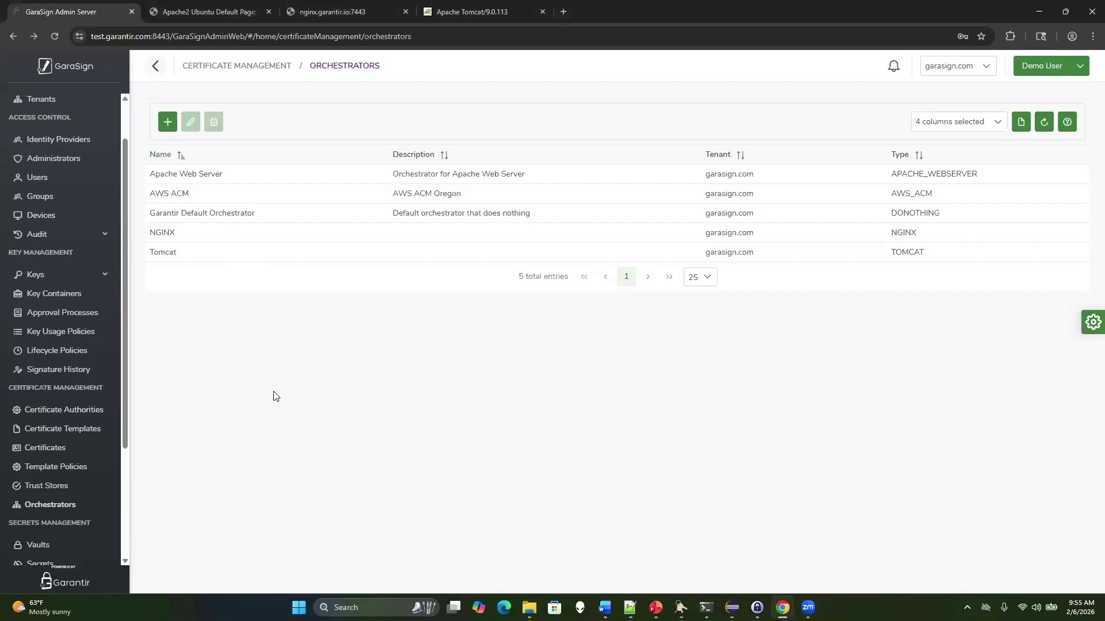
Visit the deployed server pages and examine the TLS certificate of apache.garantir.io:9443, including its validity period
{"action": "left_click", "coordinate": [215, 13]}
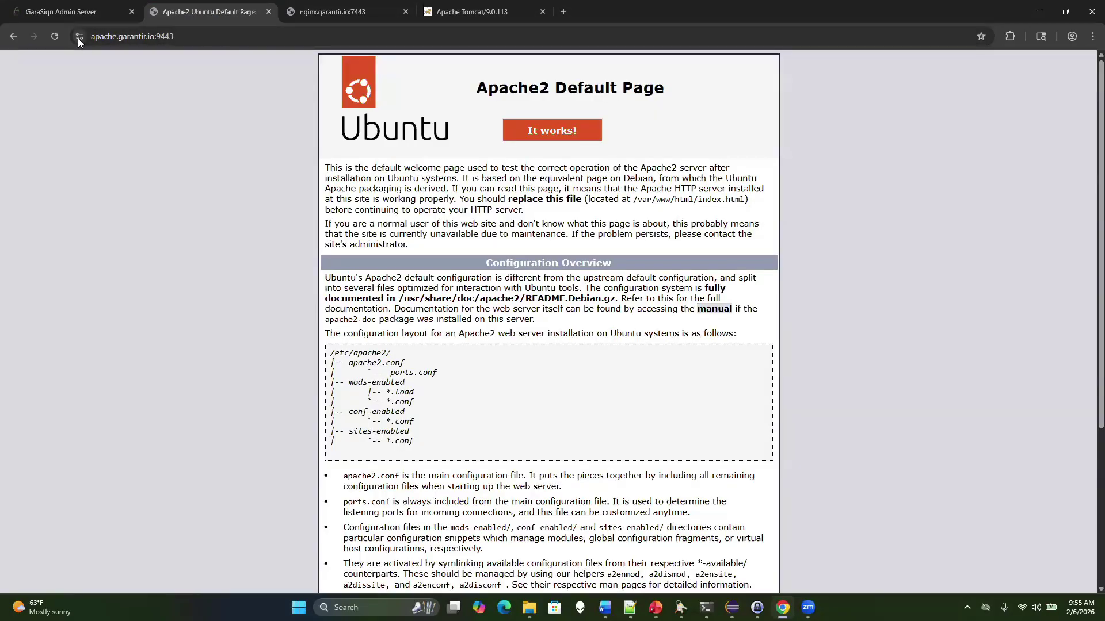
{"action": "left_click", "coordinate": [288, 12]}
{"action": "key", "text": "ctrl+Tab"}
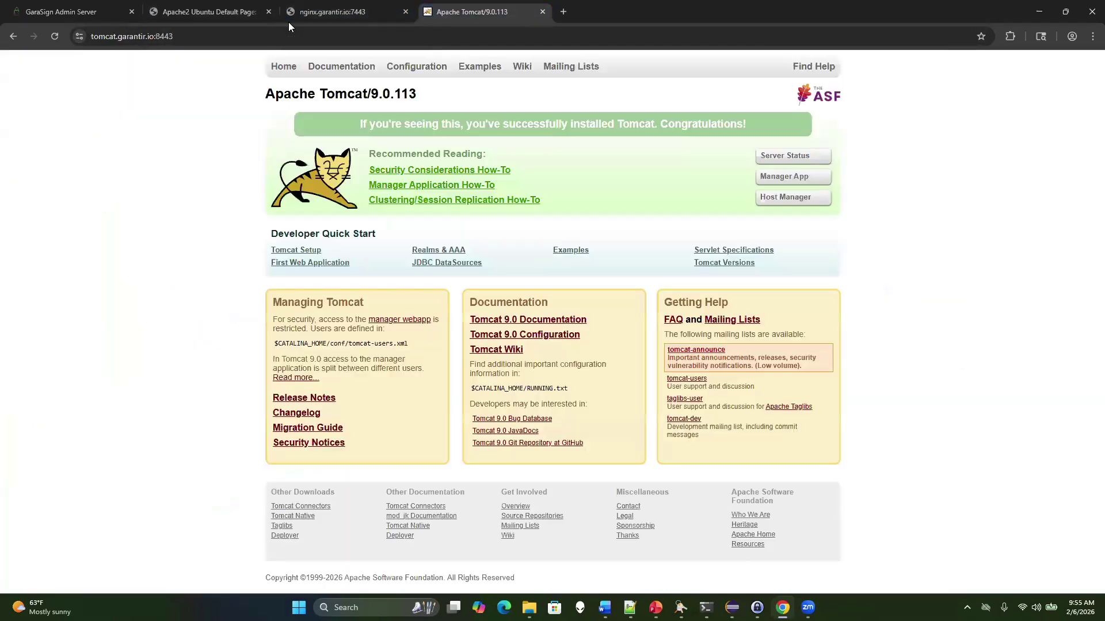
{"action": "left_click", "coordinate": [205, 10]}
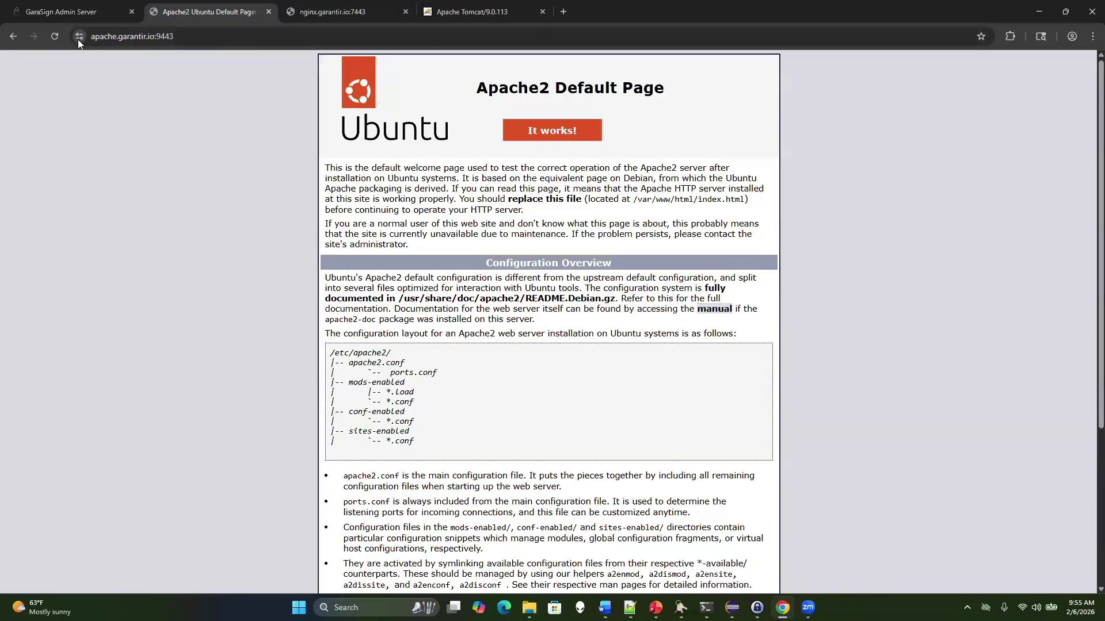
{"action": "left_click", "coordinate": [79, 37]}
{"action": "left_click", "coordinate": [140, 89]}
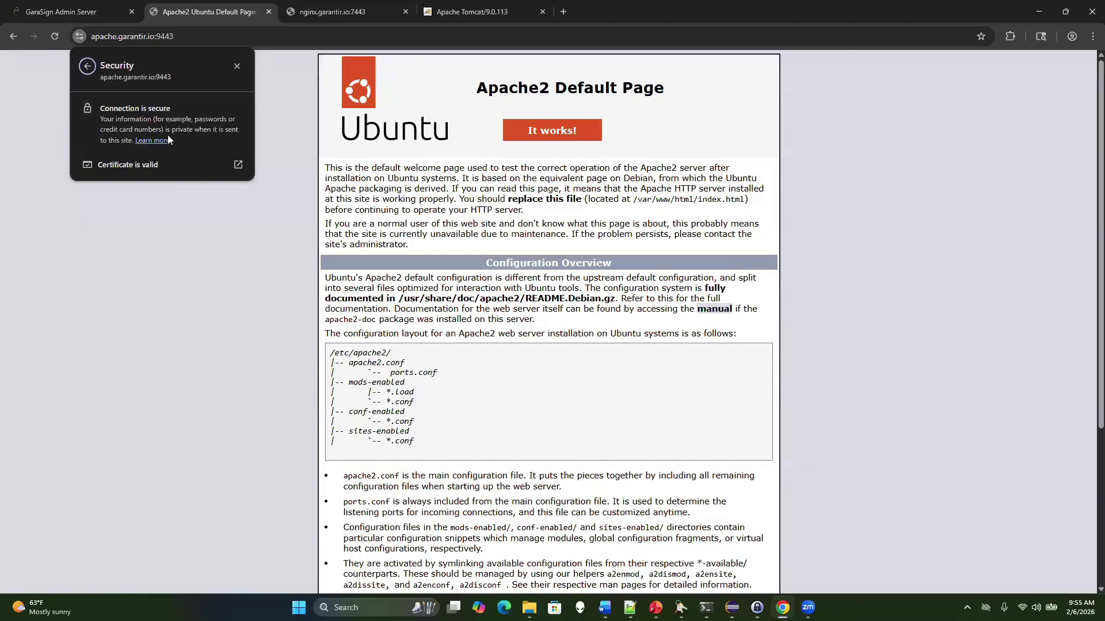
{"action": "left_click", "coordinate": [154, 164]}
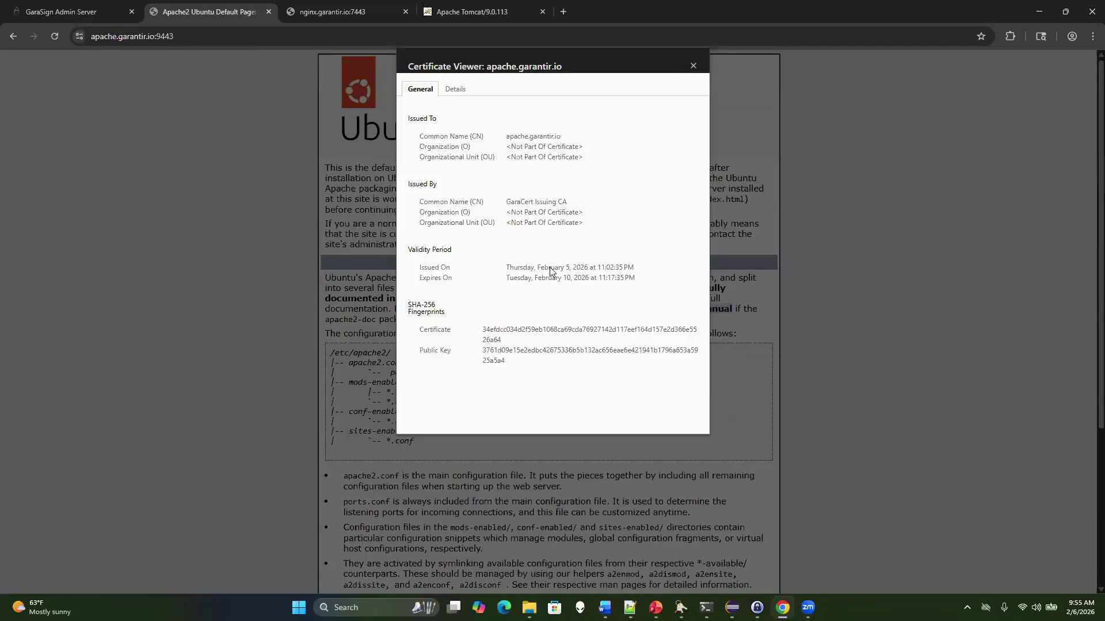
{"action": "left_click", "coordinate": [693, 66]}
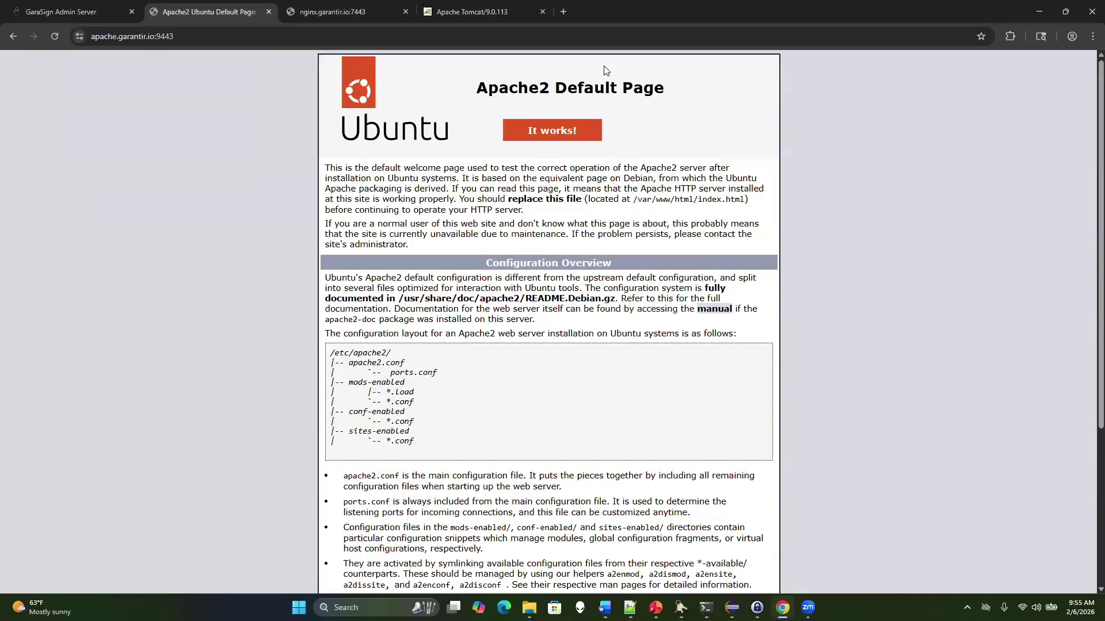
Examine the issuer and validity period of the TLS certificate served by nginx.garantir.io:7443
{"action": "left_click", "coordinate": [334, 11]}
{"action": "left_click", "coordinate": [79, 35]}
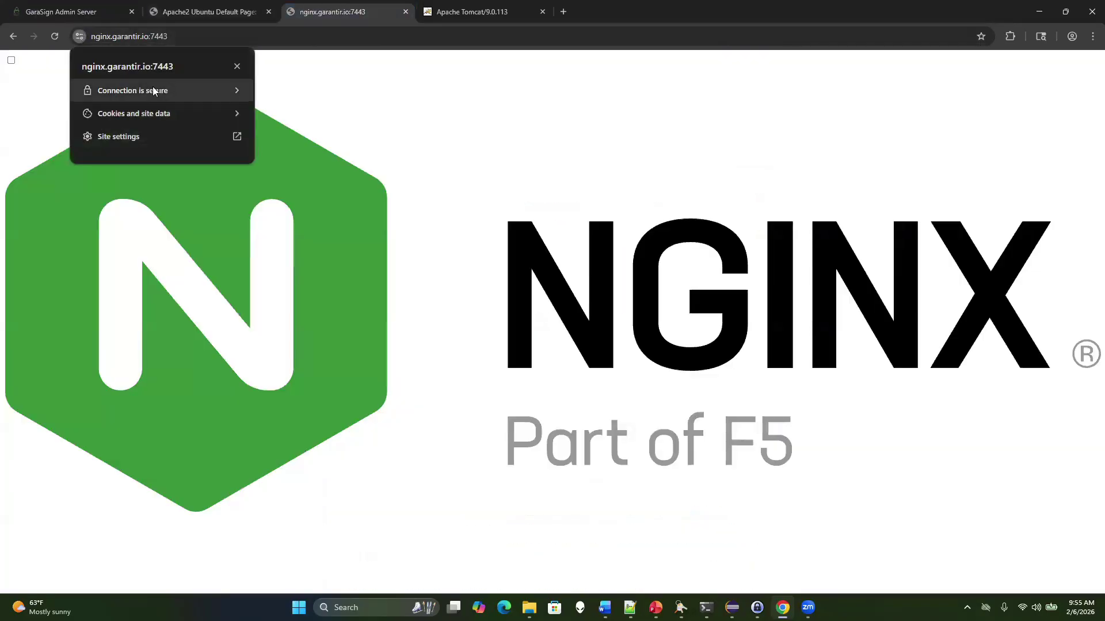
{"action": "left_click", "coordinate": [153, 90]}
{"action": "left_click", "coordinate": [178, 157]}
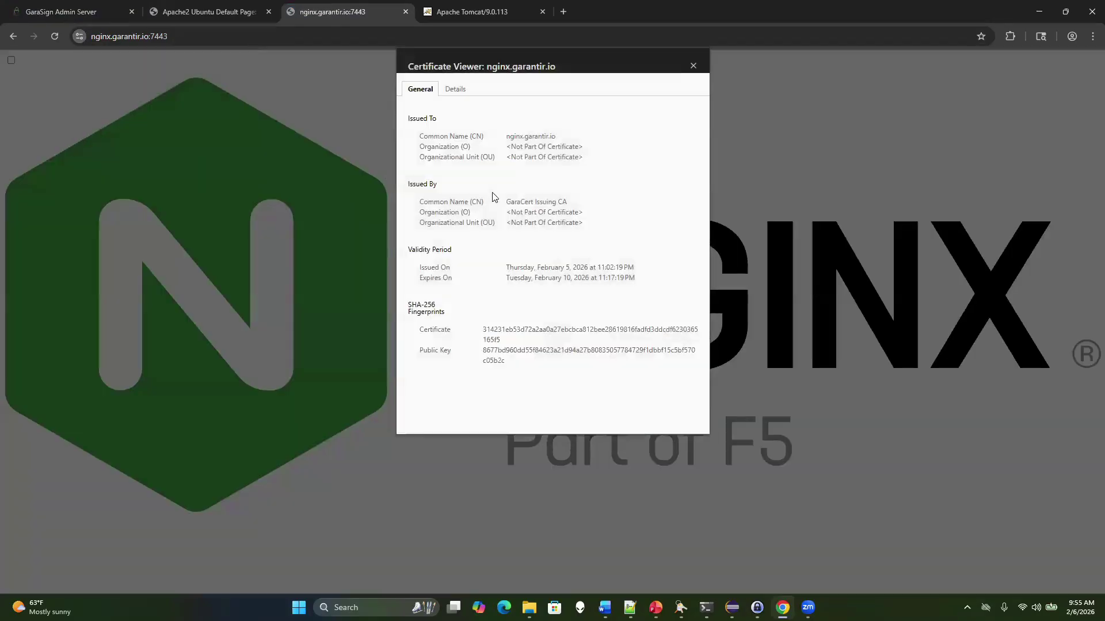
{"action": "left_click", "coordinate": [693, 66]}
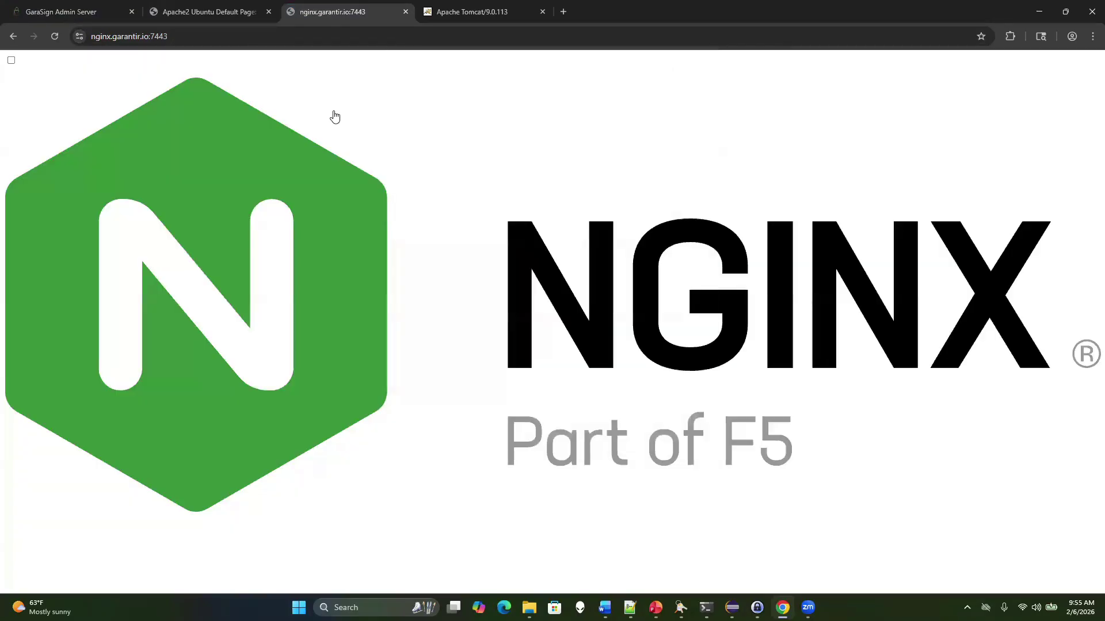
Examine the issuer and validity period of the TLS certificate served by tomcat.garantir.io:8443
{"action": "key", "text": "ctrl+Tab"}
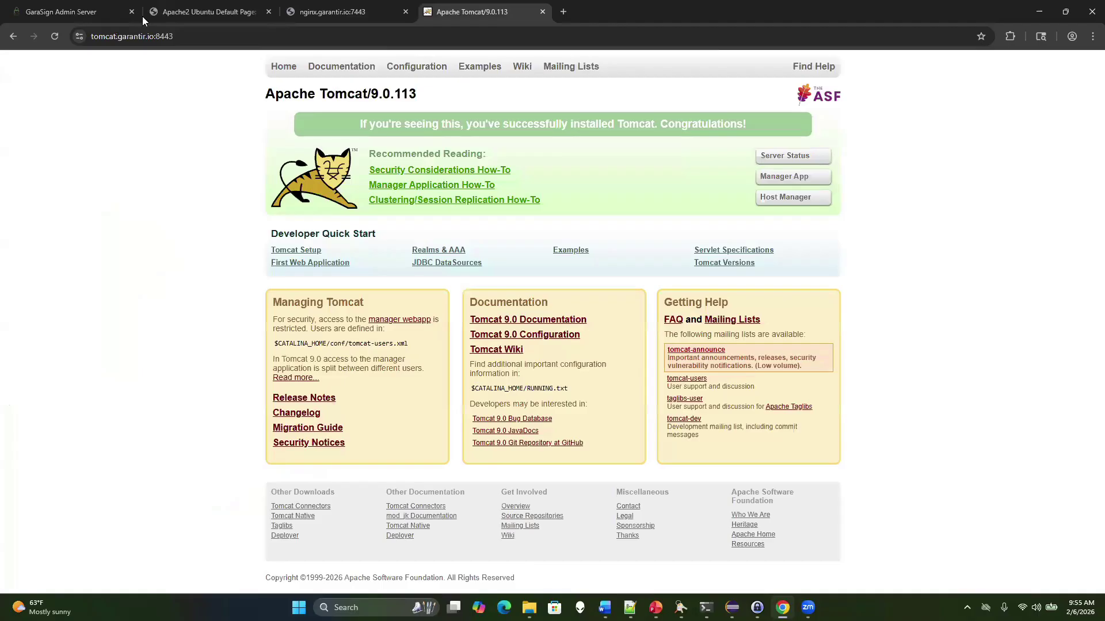
{"action": "left_click", "coordinate": [76, 34]}
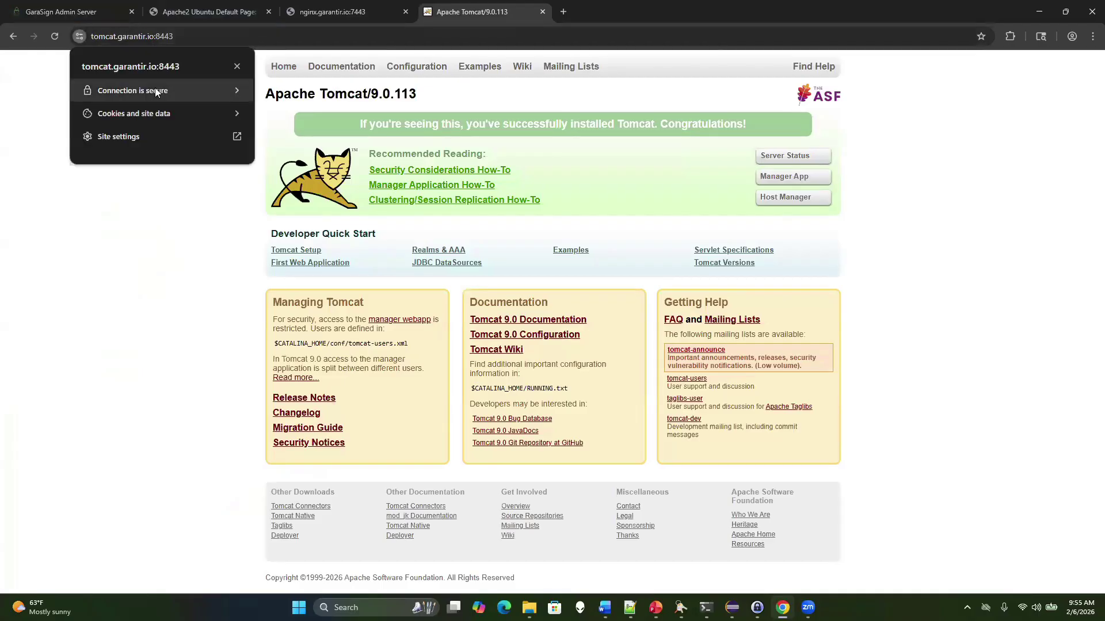
{"action": "left_click", "coordinate": [154, 87]}
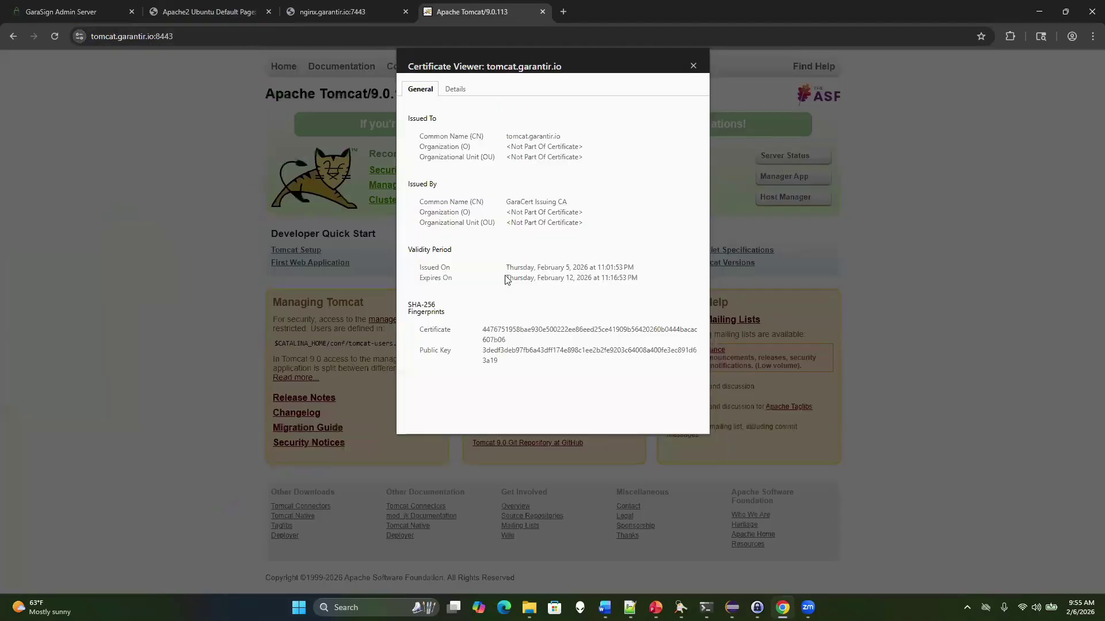
{"action": "left_click", "coordinate": [693, 66]}
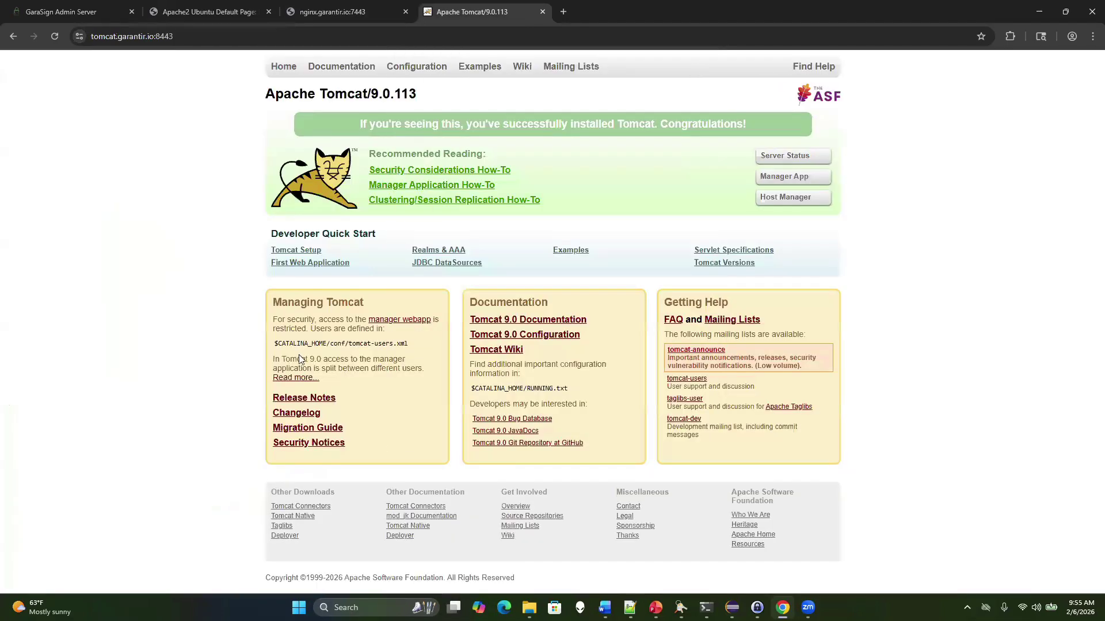
Return to GaraSign Admin Server and filter the asymmetric key pairs by Key ID *clm*
{"action": "key", "text": "ctrl+1"}
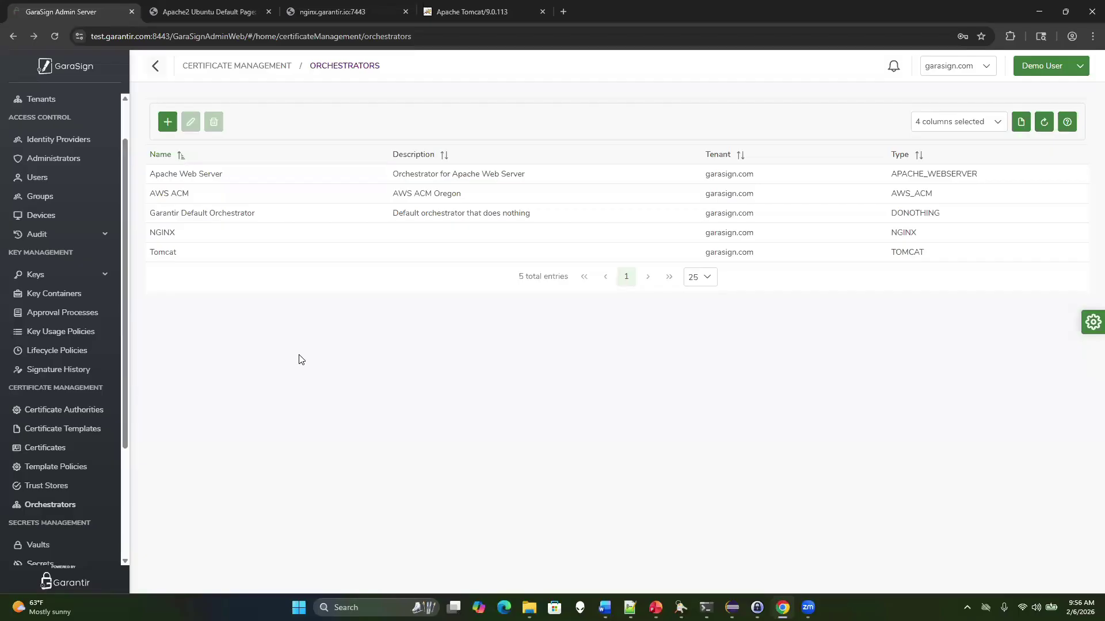
{"action": "left_click", "coordinate": [69, 275]}
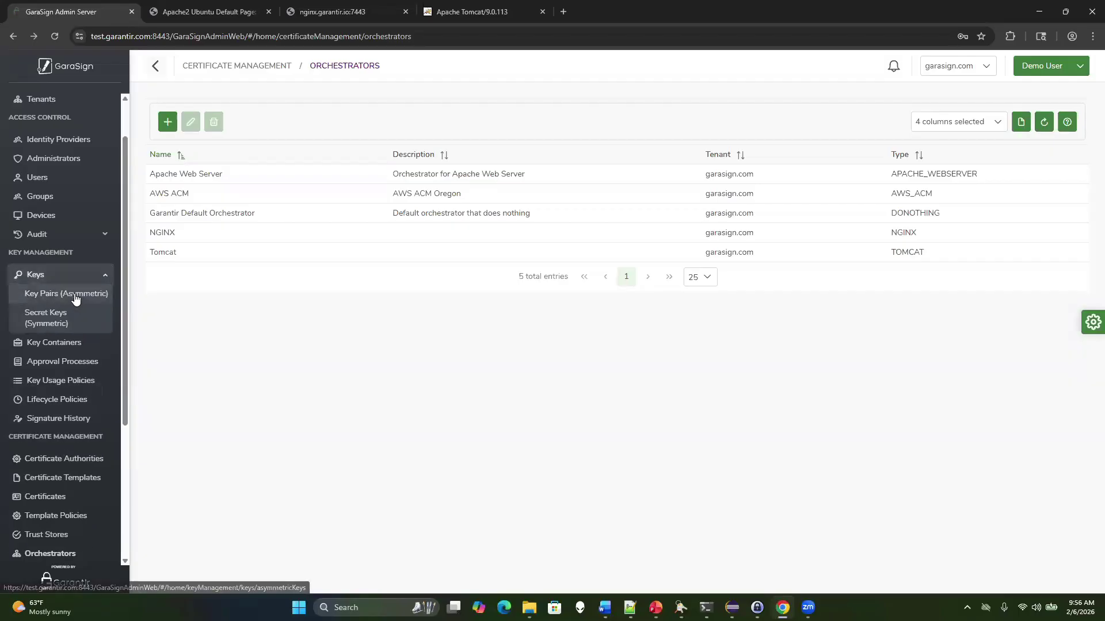
{"action": "left_click", "coordinate": [897, 122]}
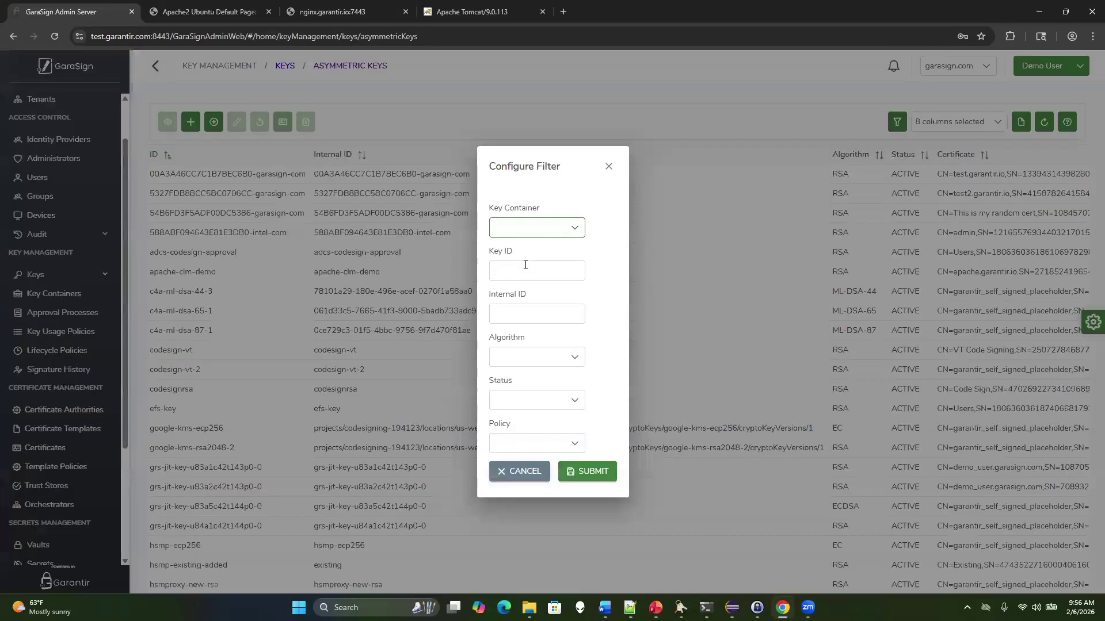
{"action": "left_click", "coordinate": [525, 271]}
{"action": "type", "text": "*clm"}
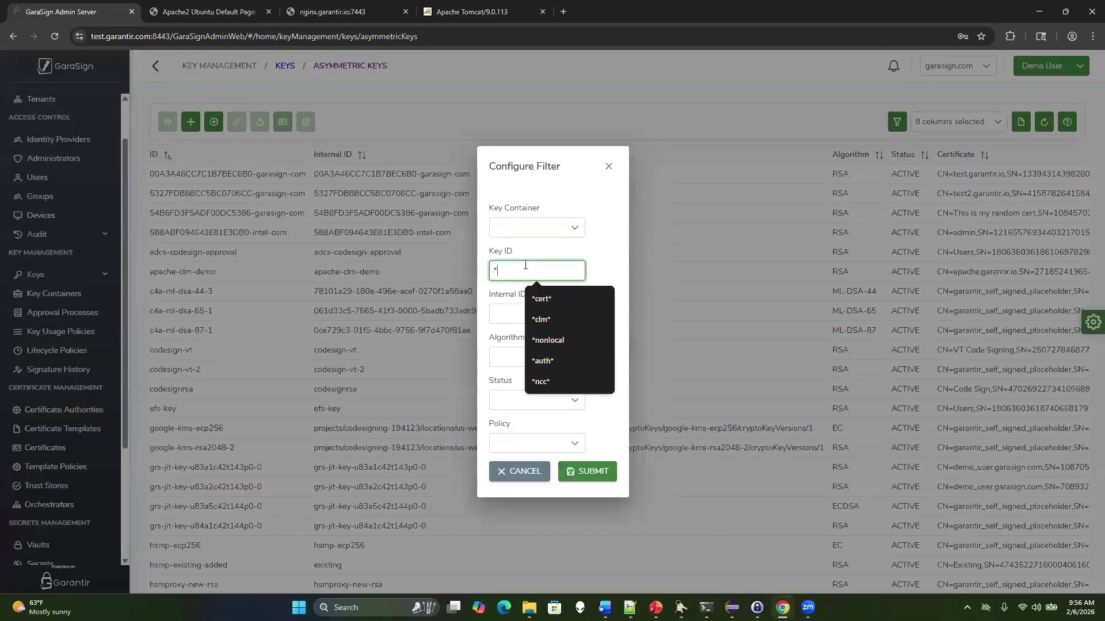
{"action": "type", "text": "*"}
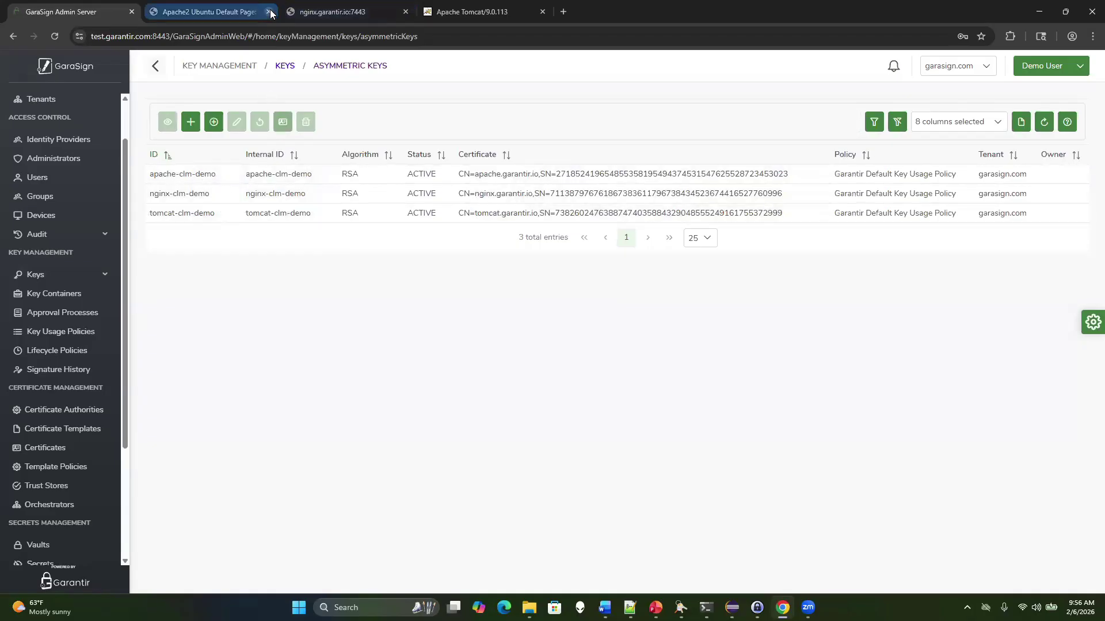
Close the Apache, NGINX and Tomcat web server pages, keeping only GaraSign Admin Server open
{"action": "left_click", "coordinate": [269, 11]}
{"action": "left_click", "coordinate": [269, 12]}
{"action": "left_click", "coordinate": [269, 12]}
Renew the most recent certificate of the apache-clm-demo key
{"action": "left_click", "coordinate": [200, 174]}
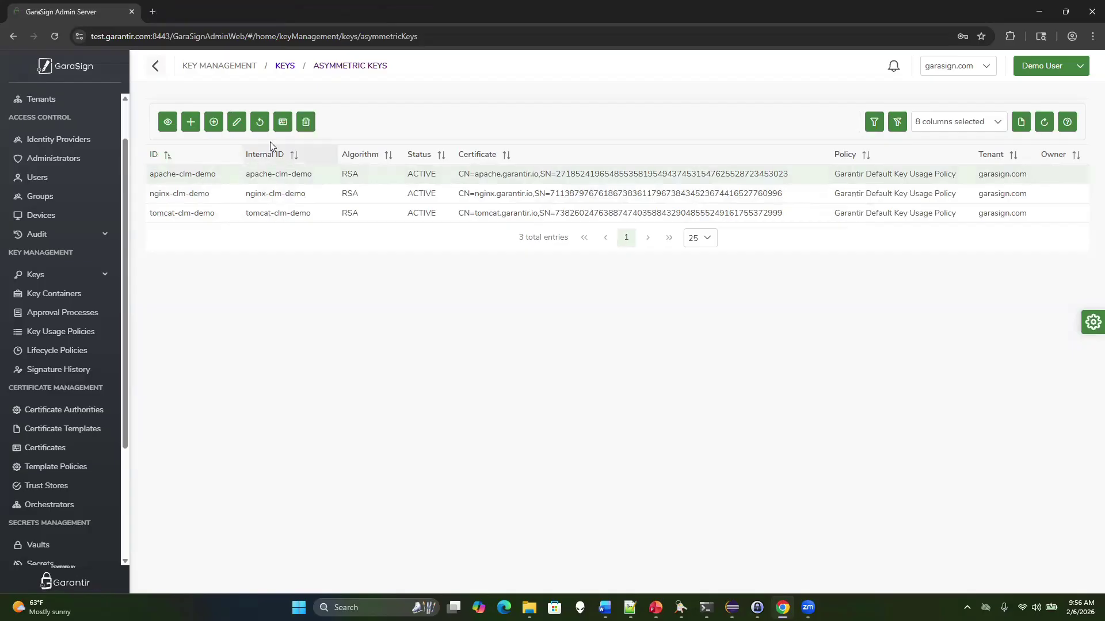
{"action": "left_click", "coordinate": [281, 130]}
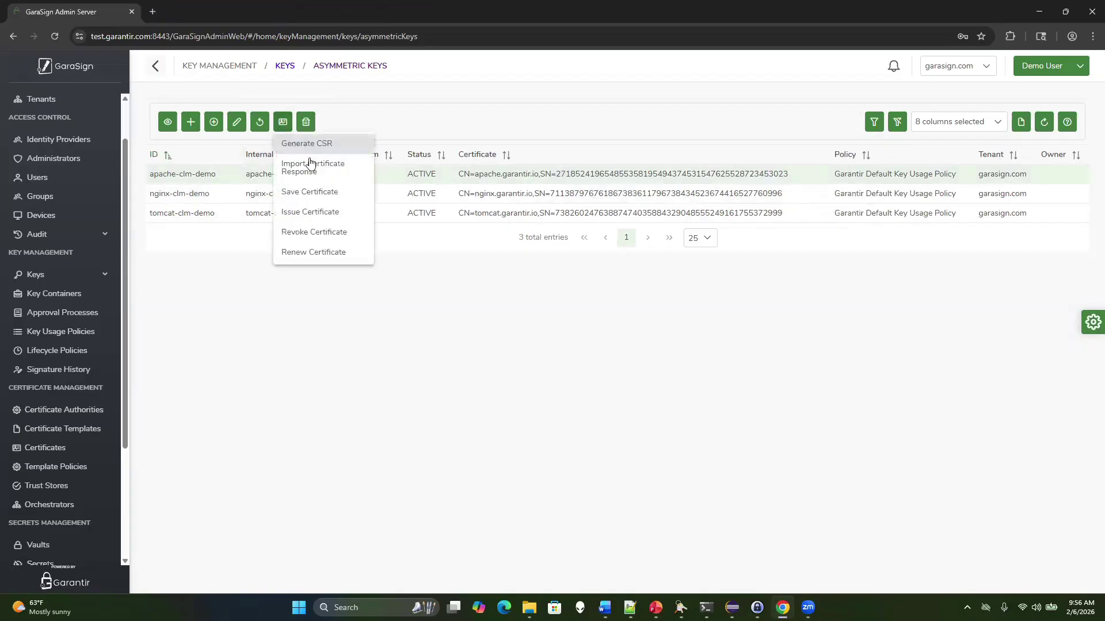
{"action": "left_click", "coordinate": [310, 251]}
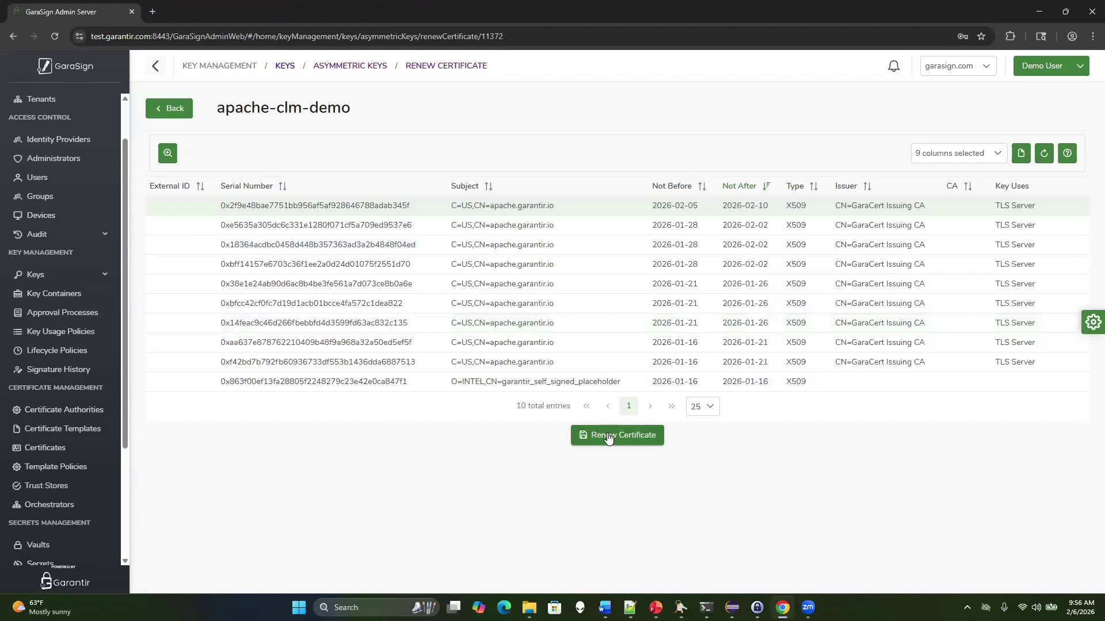
{"action": "left_click", "coordinate": [609, 436]}
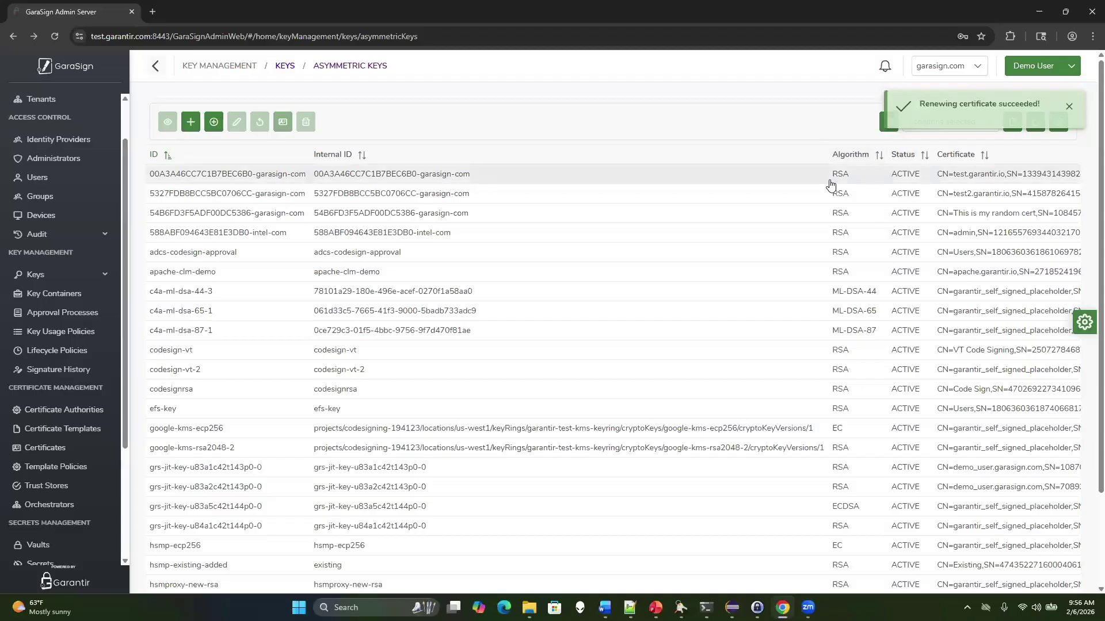
Load apache.garantir.io:9443 in a new Incognito window
{"action": "left_click", "coordinate": [1089, 38]}
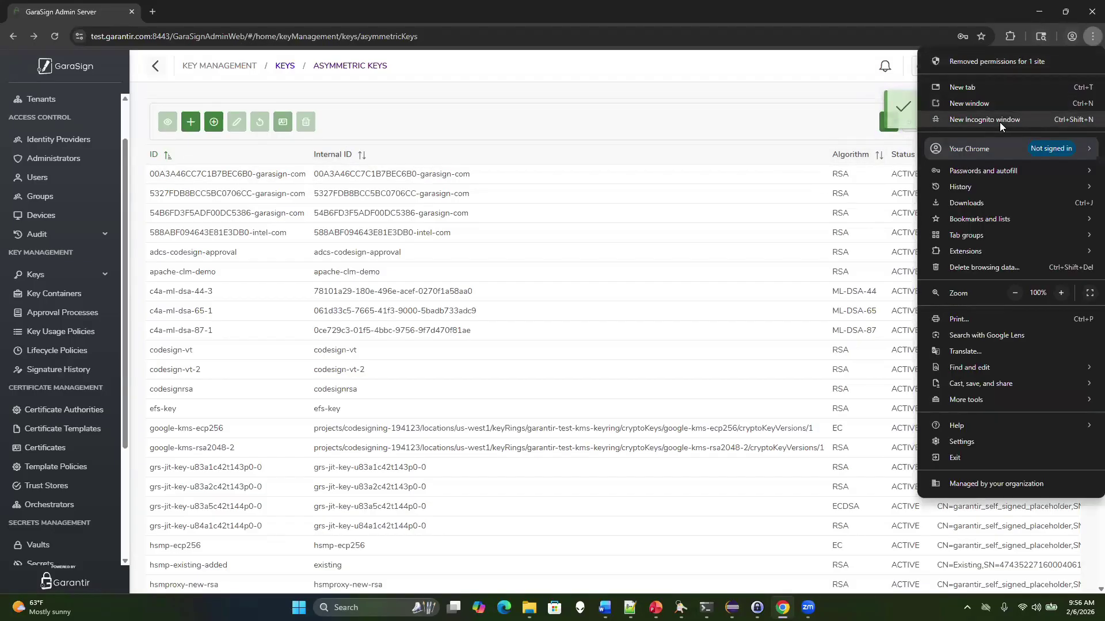
{"action": "left_click", "coordinate": [1000, 122]}
{"action": "type", "text": "apac"}
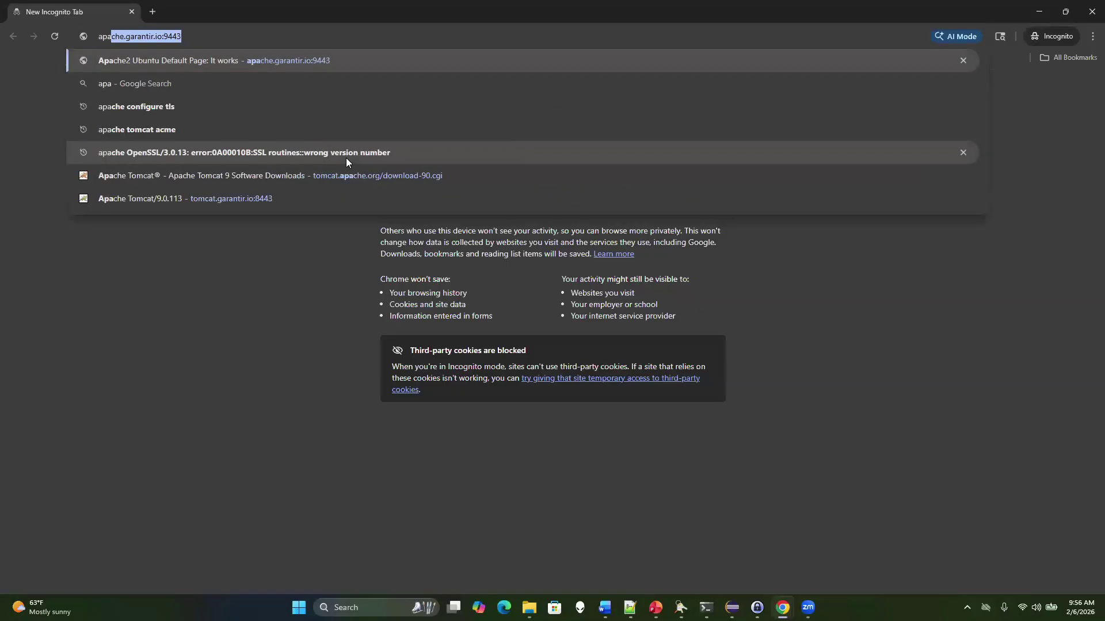
{"action": "key", "text": "Return"}
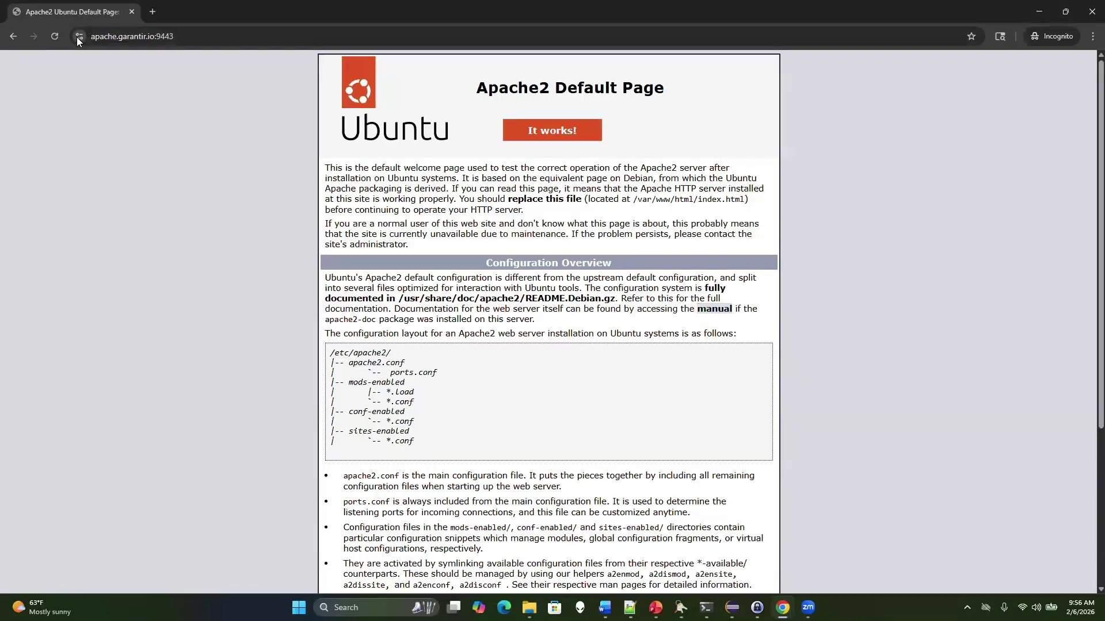
Check the validity period of the Apache site's renewed TLS certificate, then close the Incognito window
{"action": "left_click", "coordinate": [78, 38]}
{"action": "left_click", "coordinate": [133, 97]}
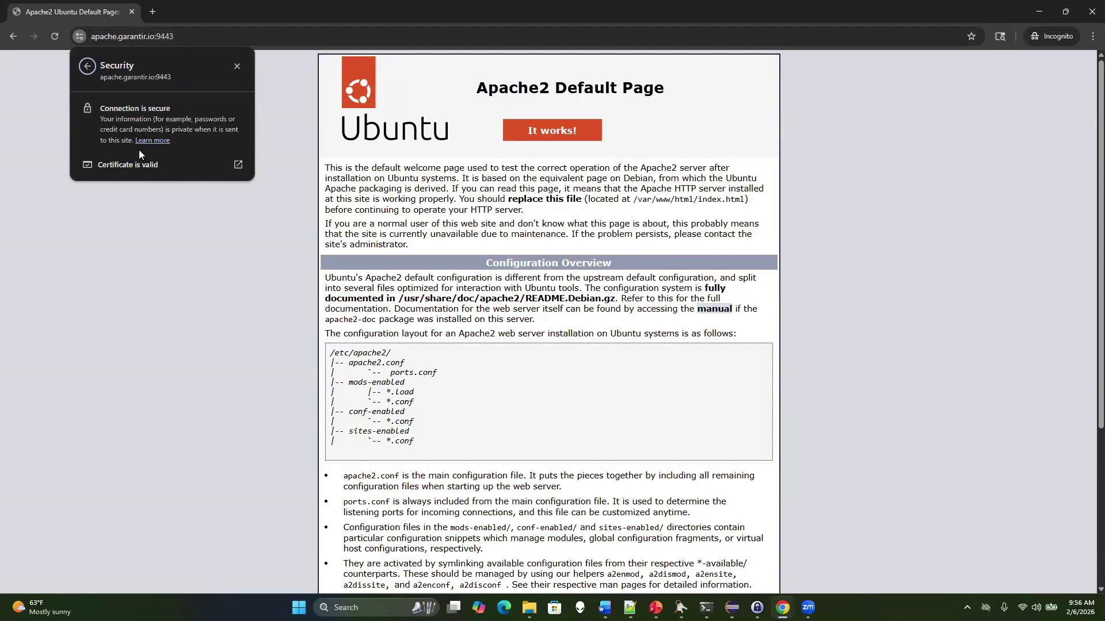
{"action": "left_click", "coordinate": [139, 161]}
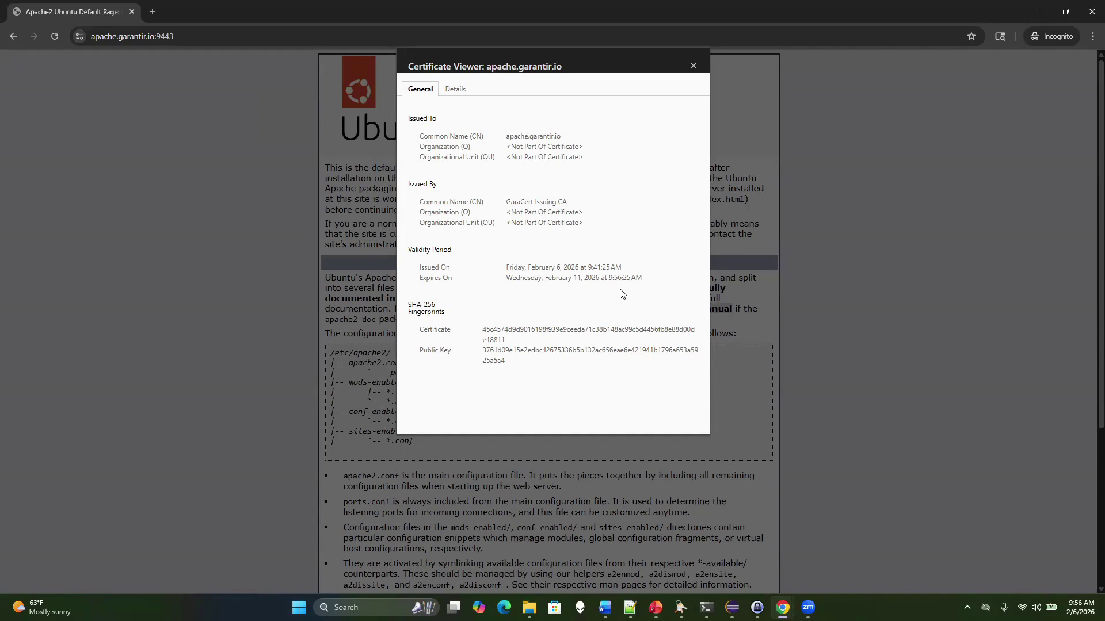
{"action": "left_click", "coordinate": [694, 66]}
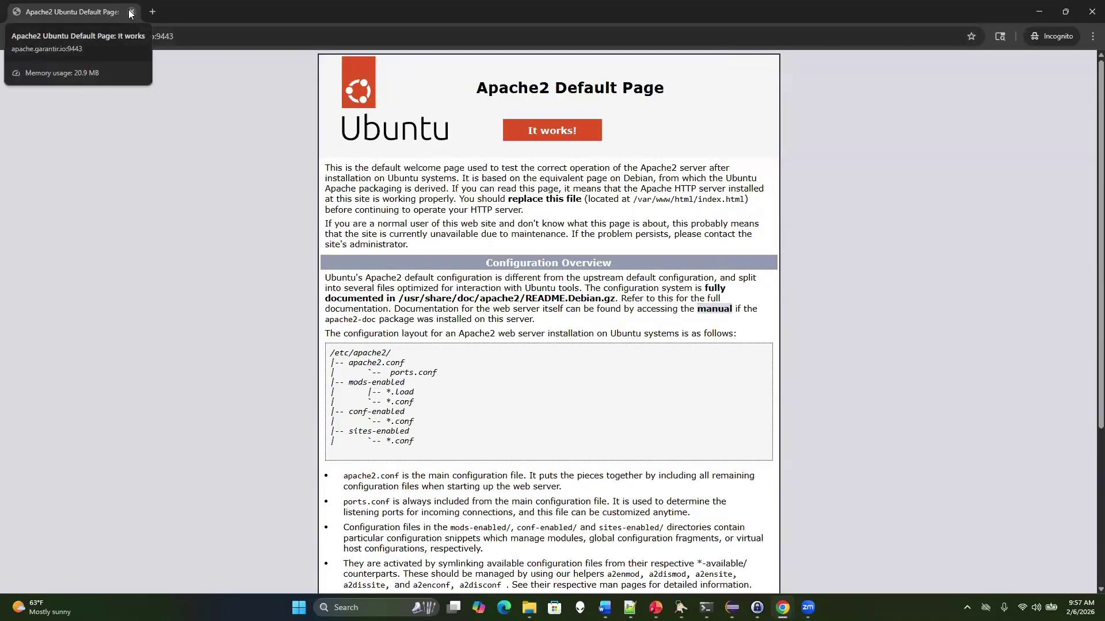
{"action": "left_click", "coordinate": [131, 12]}
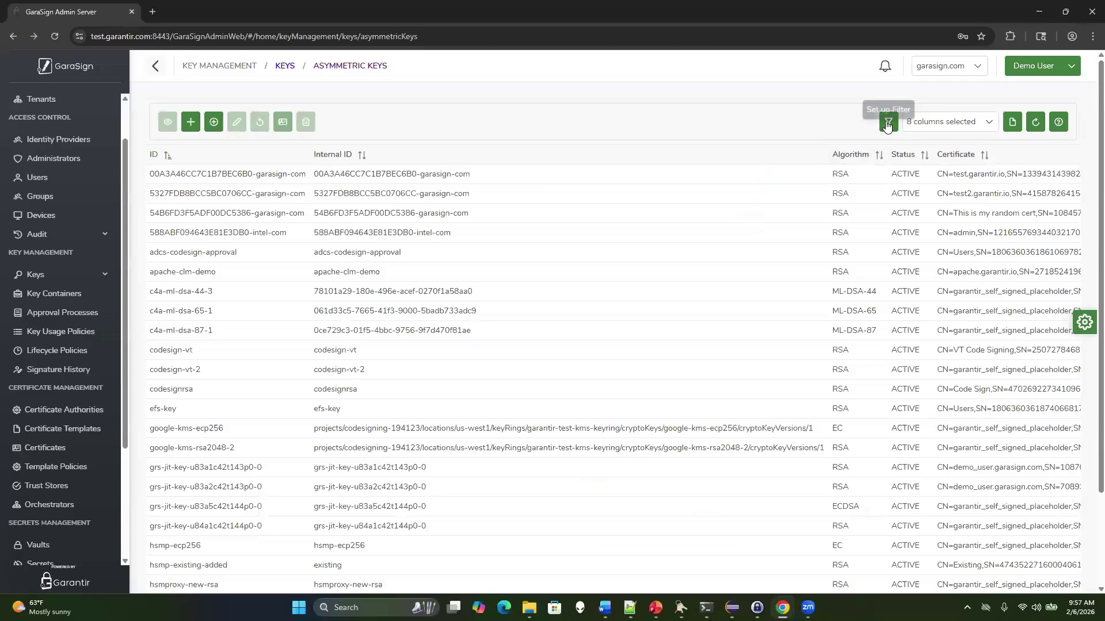
Filter the asymmetric keys by Key ID *clm* again
{"action": "left_click", "coordinate": [888, 122]}
{"action": "left_click", "coordinate": [500, 274]}
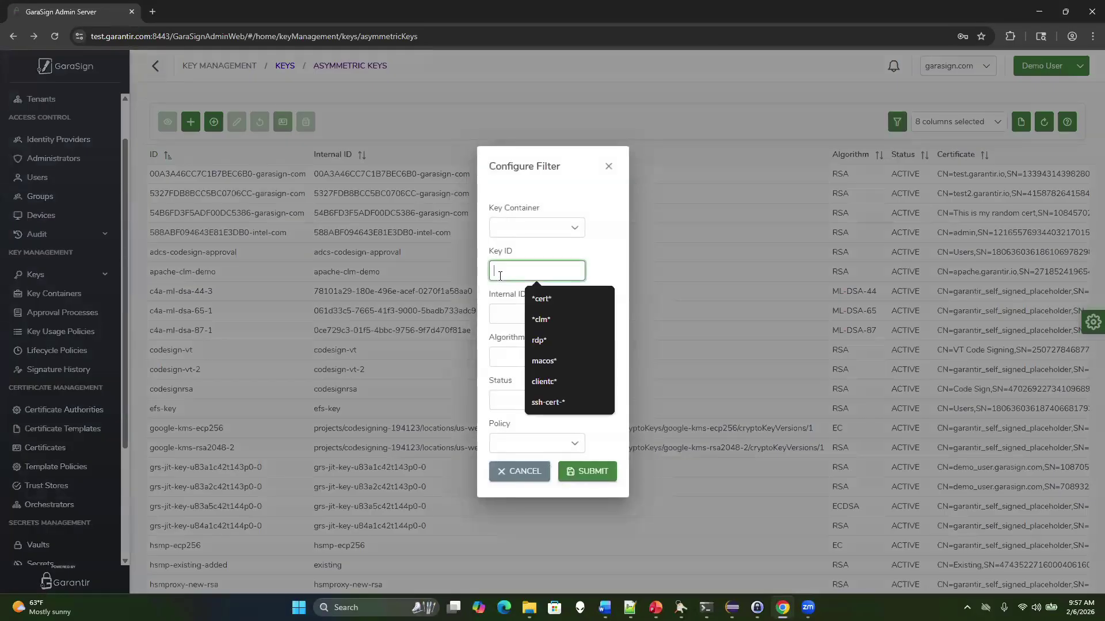
{"action": "type", "text": "*clm*"}
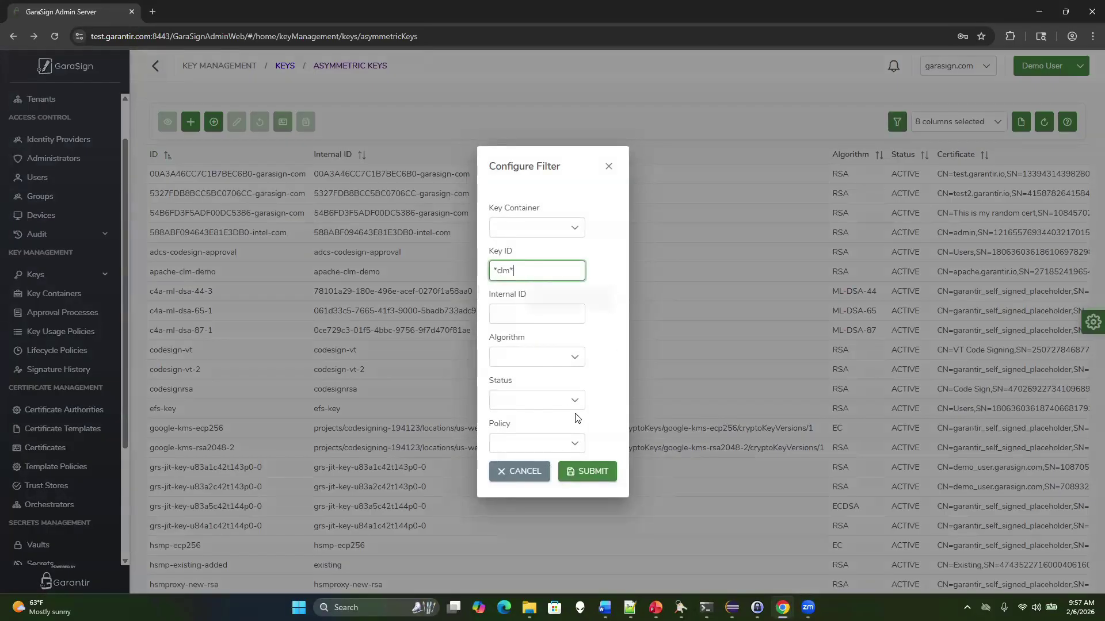
{"action": "left_click", "coordinate": [591, 473]}
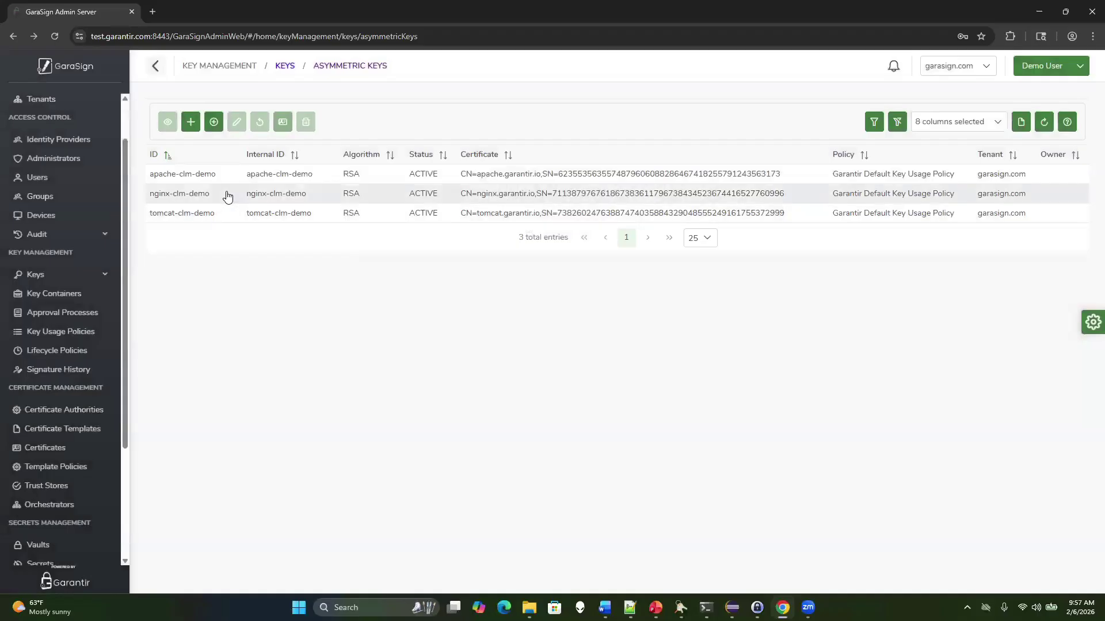
Renew the most recent certificate of the nginx-clm-demo key
{"action": "left_click", "coordinate": [290, 121]}
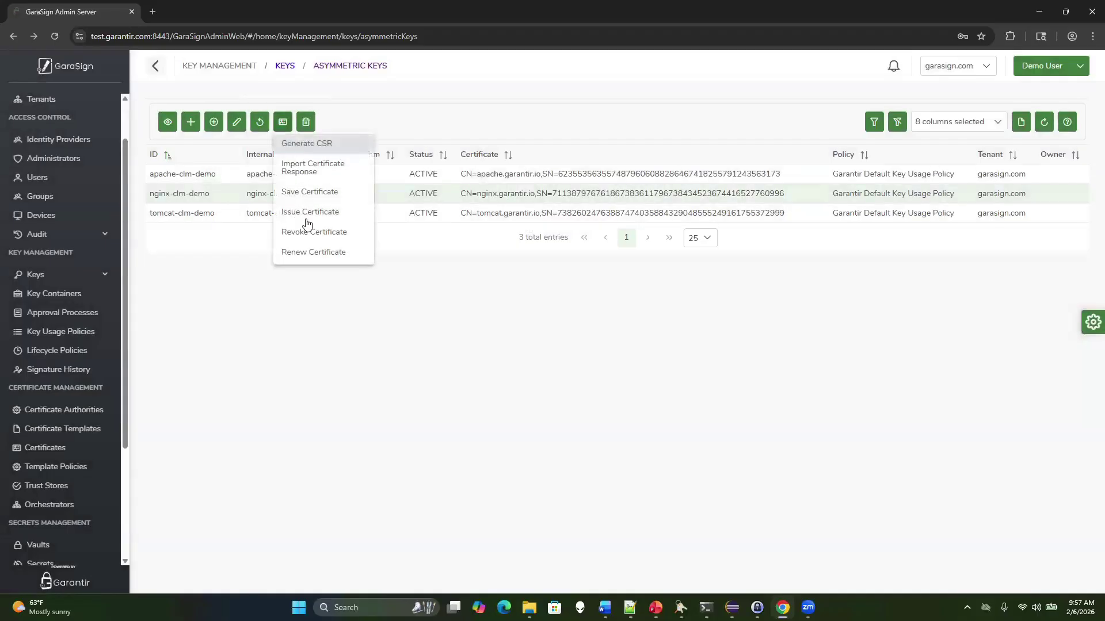
{"action": "left_click", "coordinate": [313, 252]}
{"action": "left_click", "coordinate": [362, 208]}
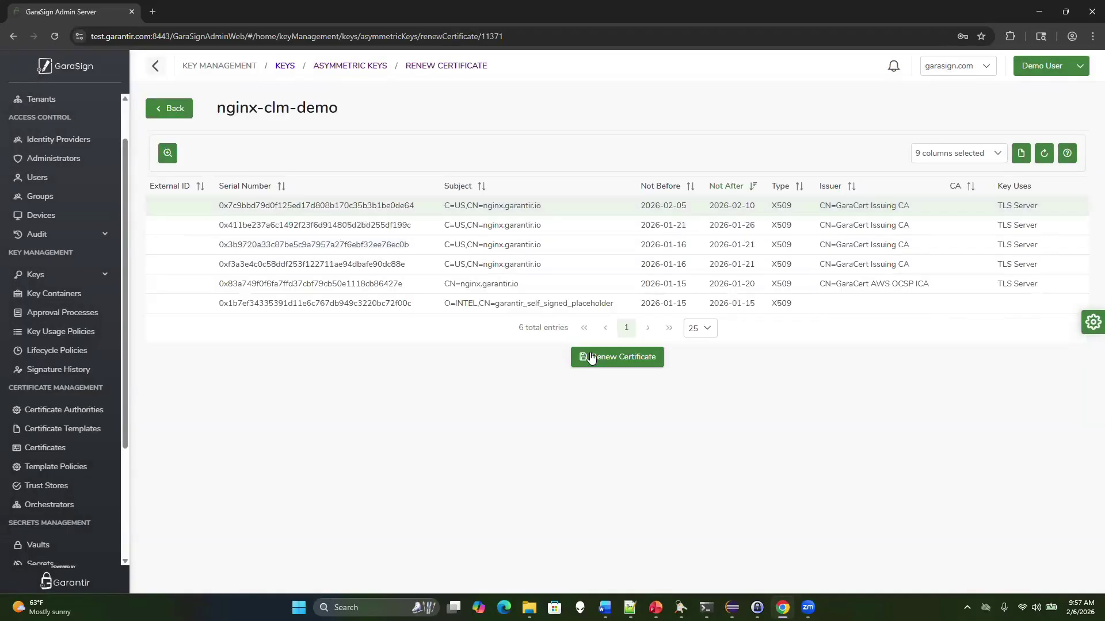
{"action": "left_click", "coordinate": [591, 357]}
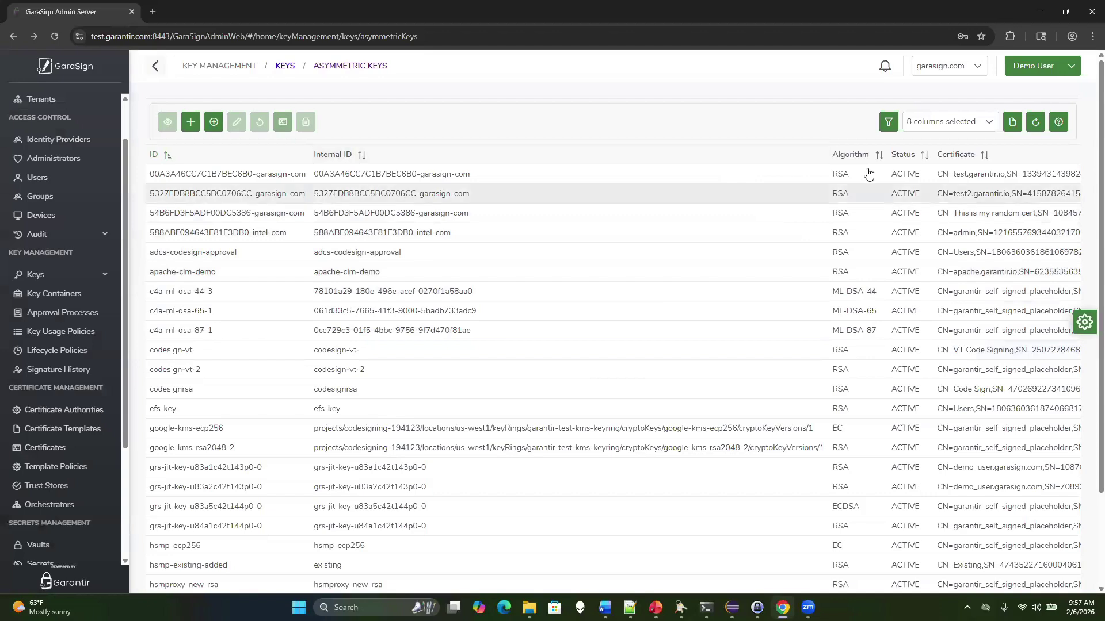
Reapply the Key ID filter *clm* to the asymmetric keys list
{"action": "left_click", "coordinate": [890, 122]}
{"action": "left_click", "coordinate": [535, 274]}
{"action": "type", "text": "*clm*"}
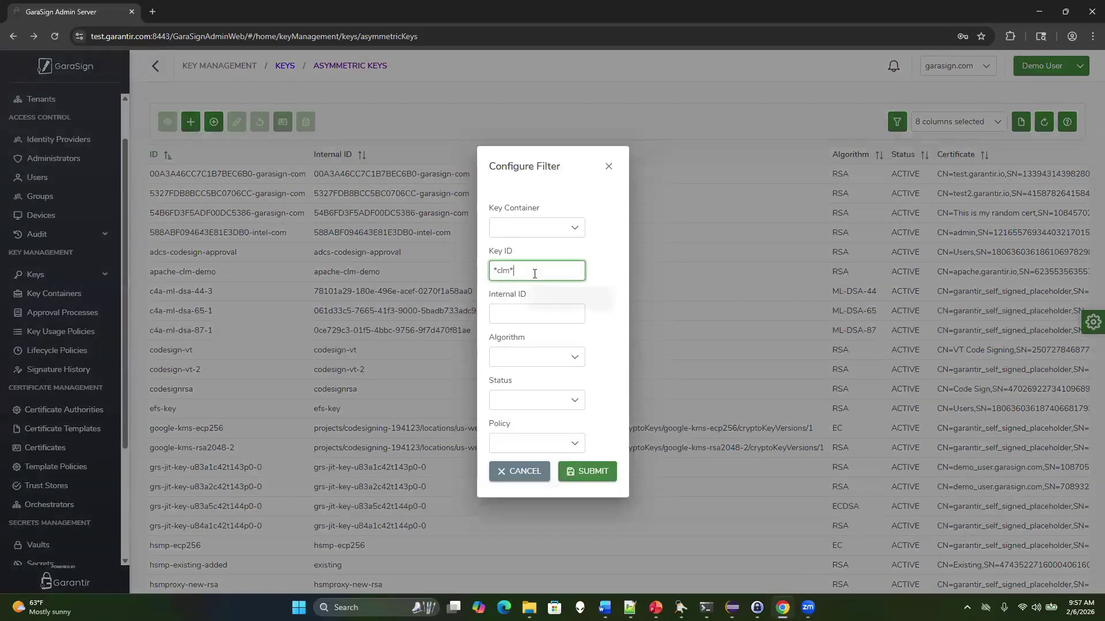
{"action": "left_click", "coordinate": [588, 467]}
Renew the most recent certificate of the tomcat-clm-demo key
{"action": "left_click", "coordinate": [197, 214]}
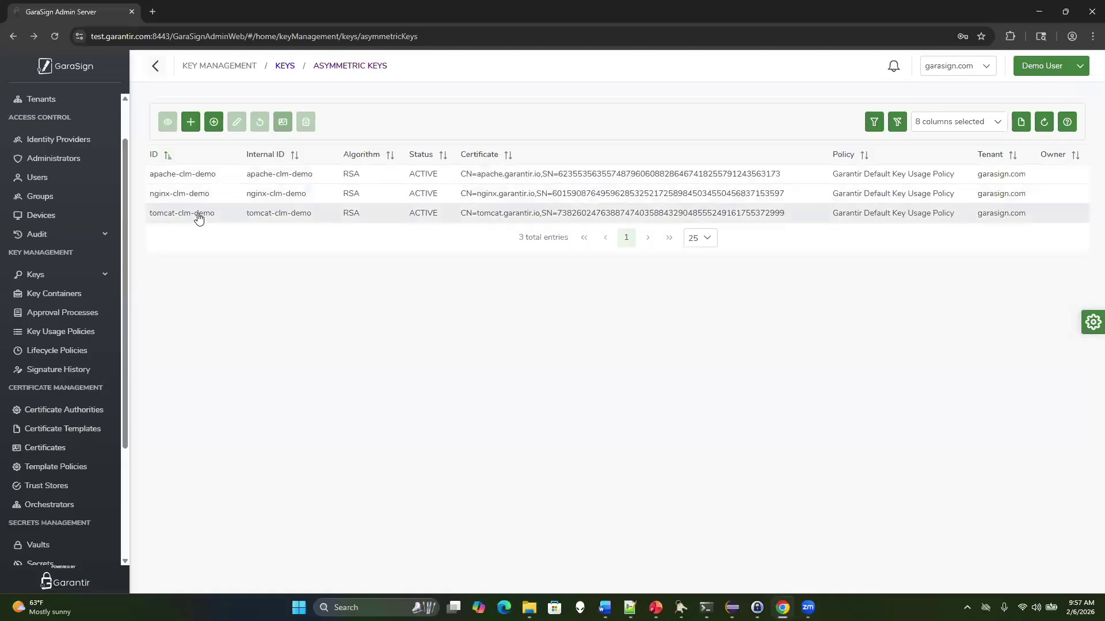
{"action": "left_click", "coordinate": [282, 122]}
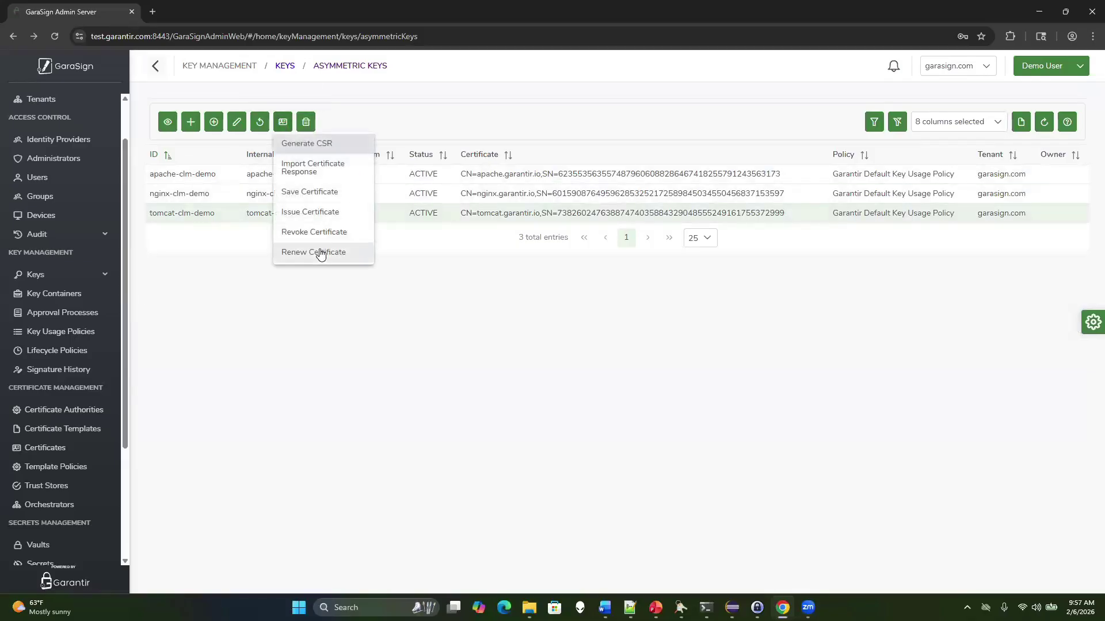
{"action": "left_click", "coordinate": [348, 252]}
{"action": "left_click", "coordinate": [510, 214]}
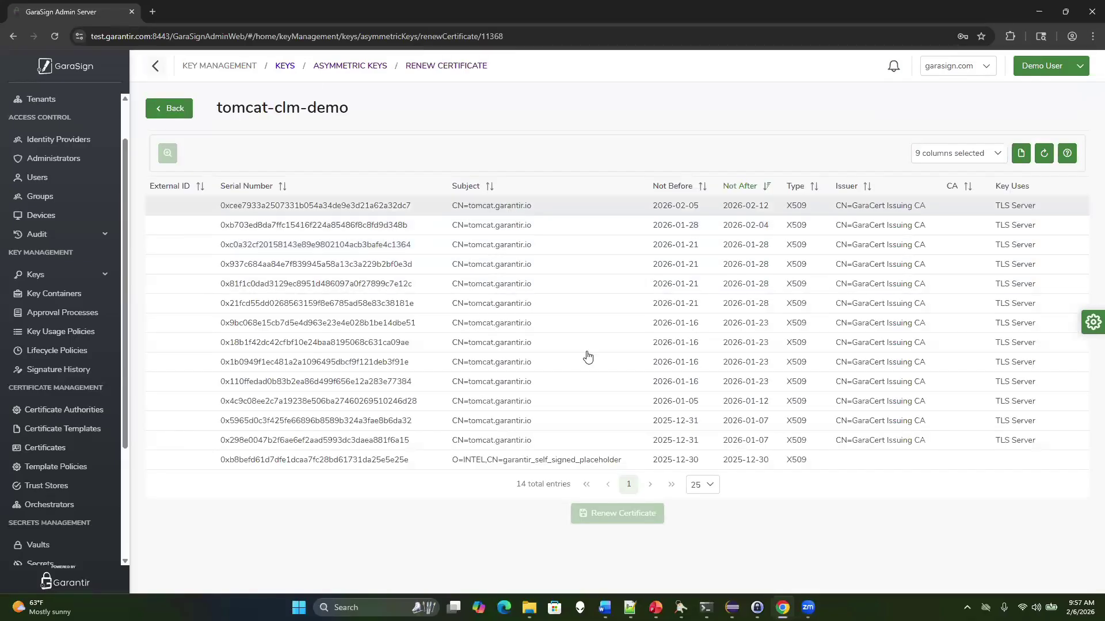
{"action": "left_click", "coordinate": [633, 520]}
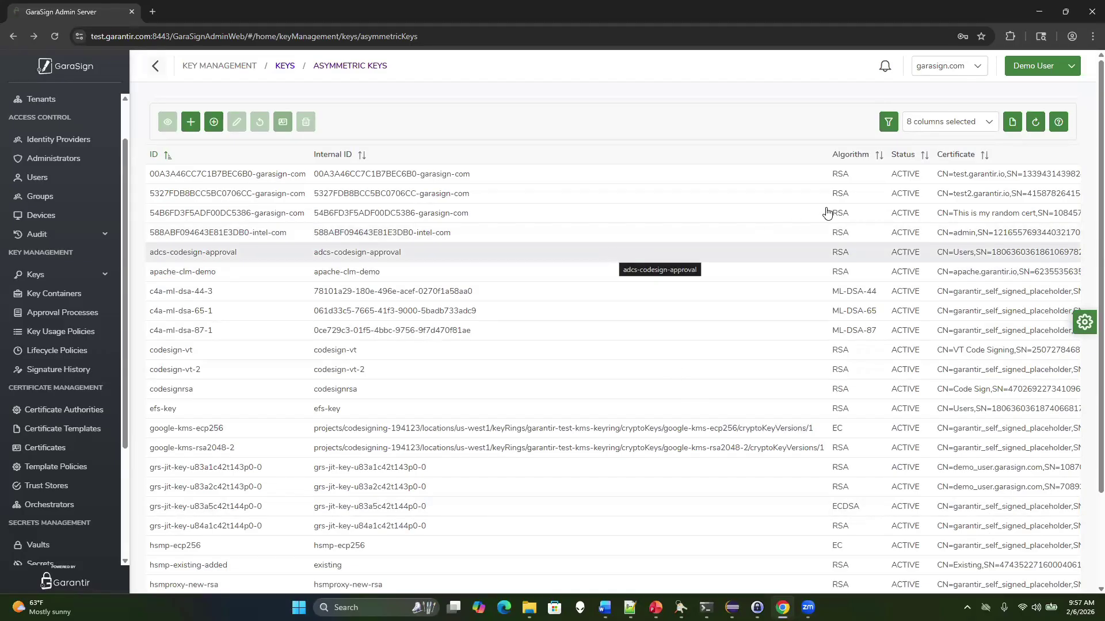
Load tomcat.garantir.io:8443 in a new Incognito window
{"action": "left_click", "coordinate": [1089, 38]}
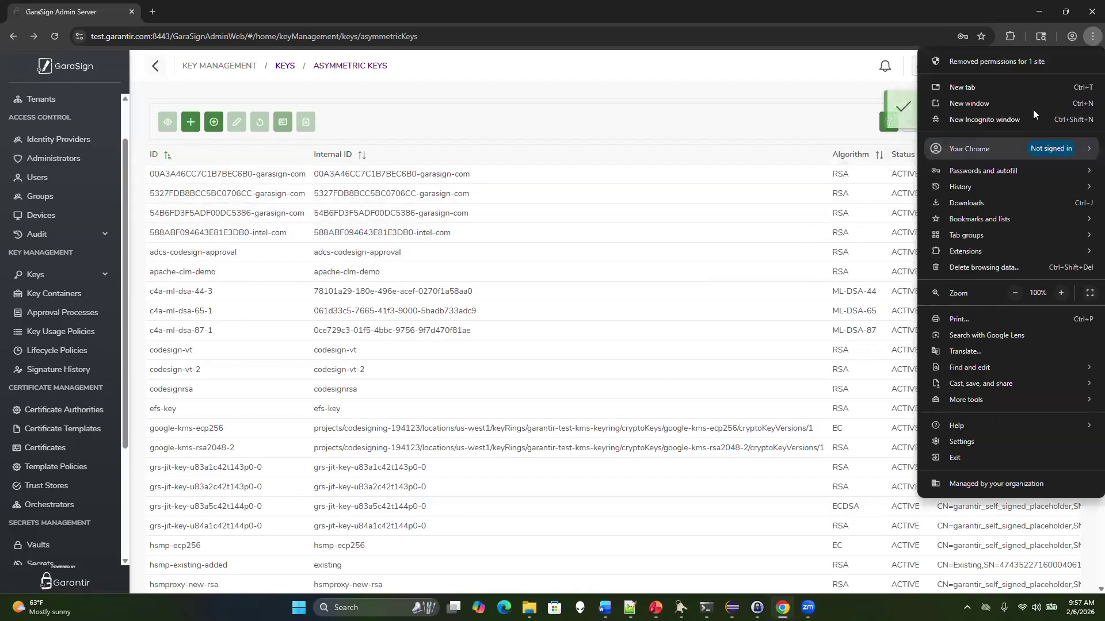
{"action": "left_click", "coordinate": [1027, 114]}
{"action": "type", "text": "tomca"}
{"action": "key", "text": "Return"}
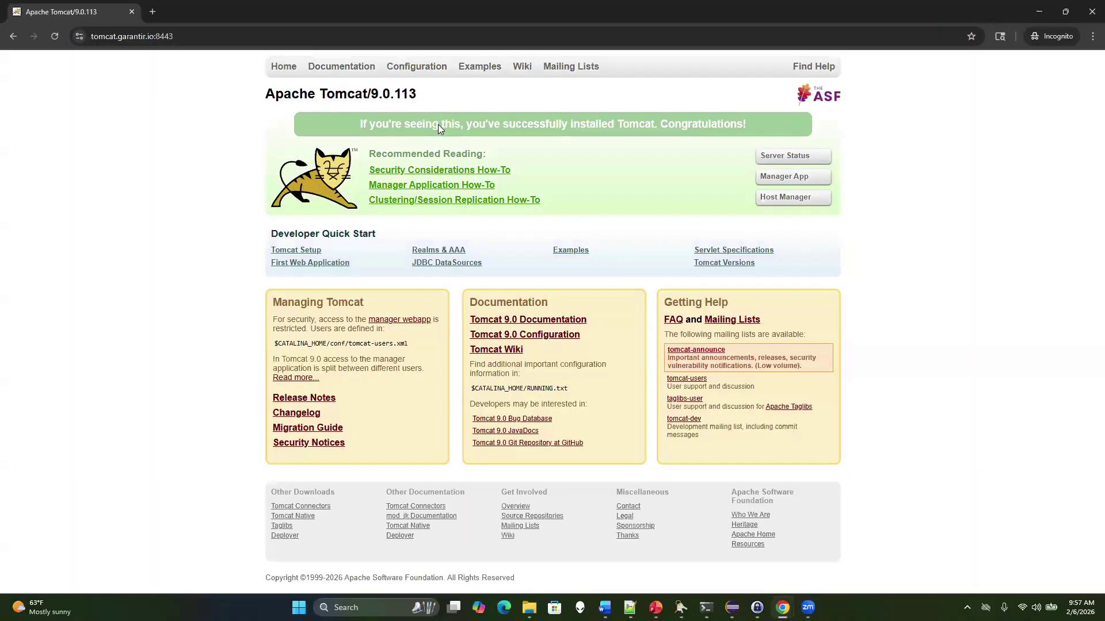
Check the validity period of the Tomcat site's renewed TLS certificate, then close the certificate details
{"action": "left_click", "coordinate": [79, 36]}
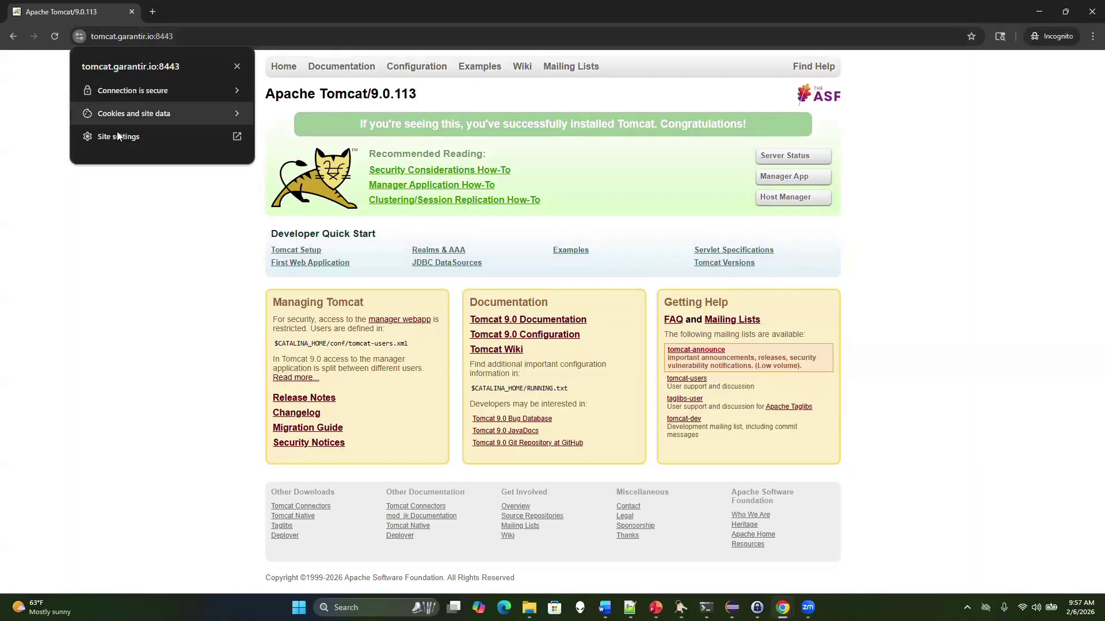
{"action": "left_click", "coordinate": [153, 95]}
{"action": "left_click", "coordinate": [179, 167]}
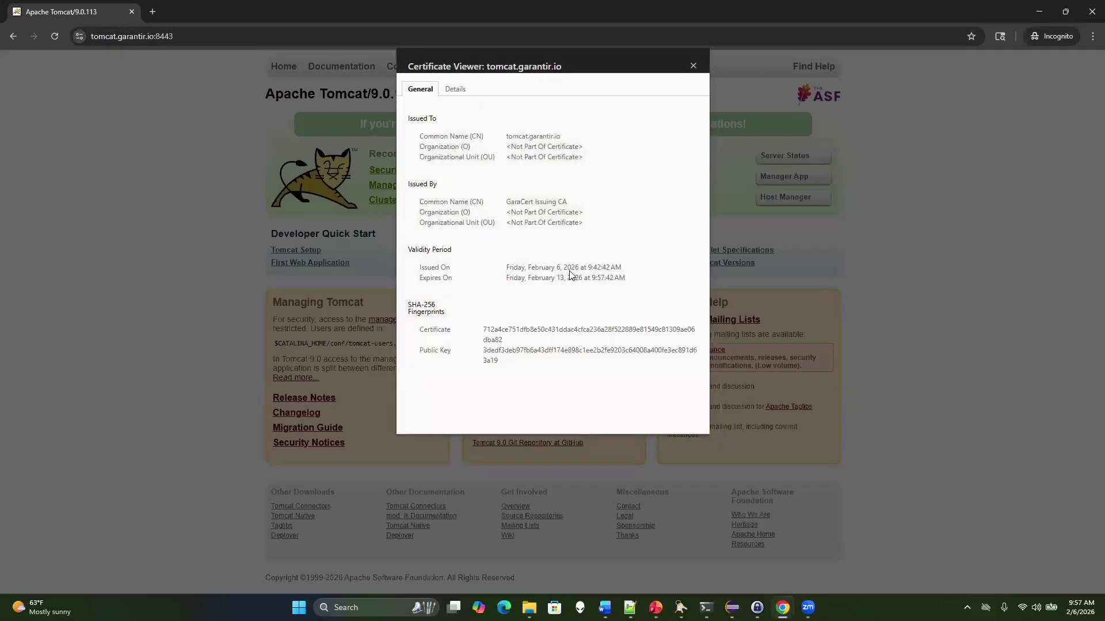
{"action": "left_click", "coordinate": [692, 65]}
Load nginx.garantir.io:7443 in the same Incognito window and open its site information
{"action": "left_click", "coordinate": [283, 31]}
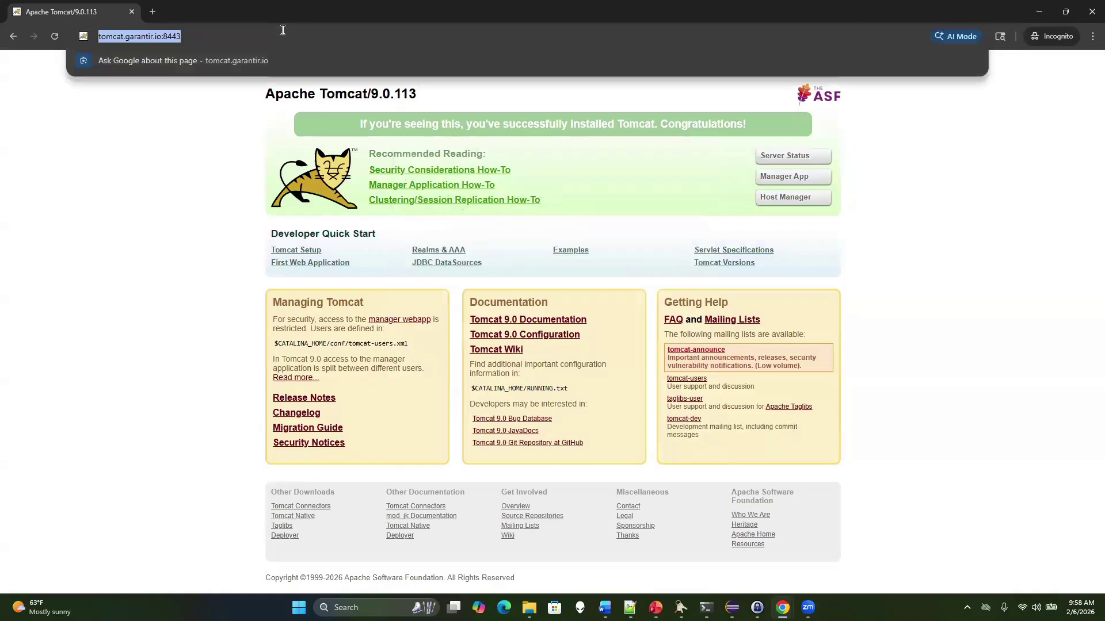
{"action": "type", "text": "ngin"}
{"action": "key", "text": "Return"}
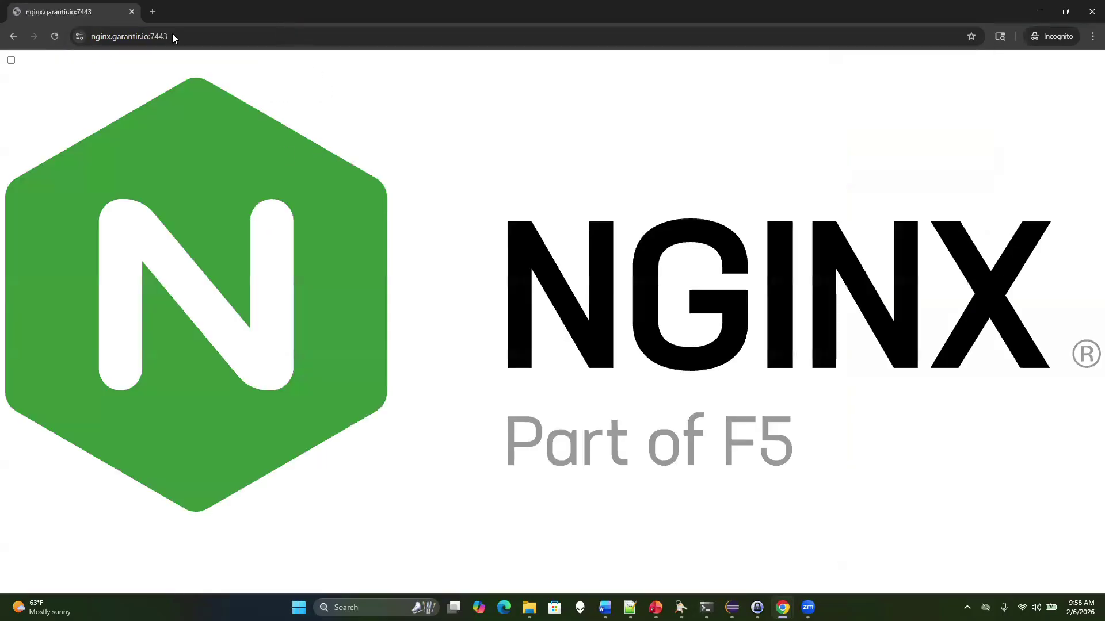
{"action": "left_click", "coordinate": [80, 38]}
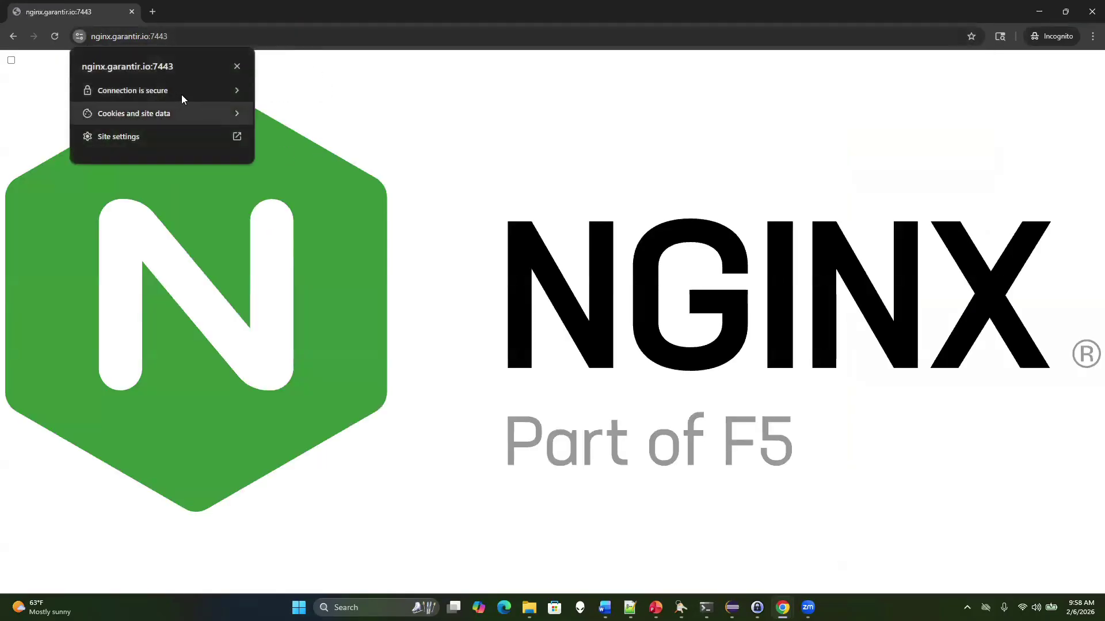